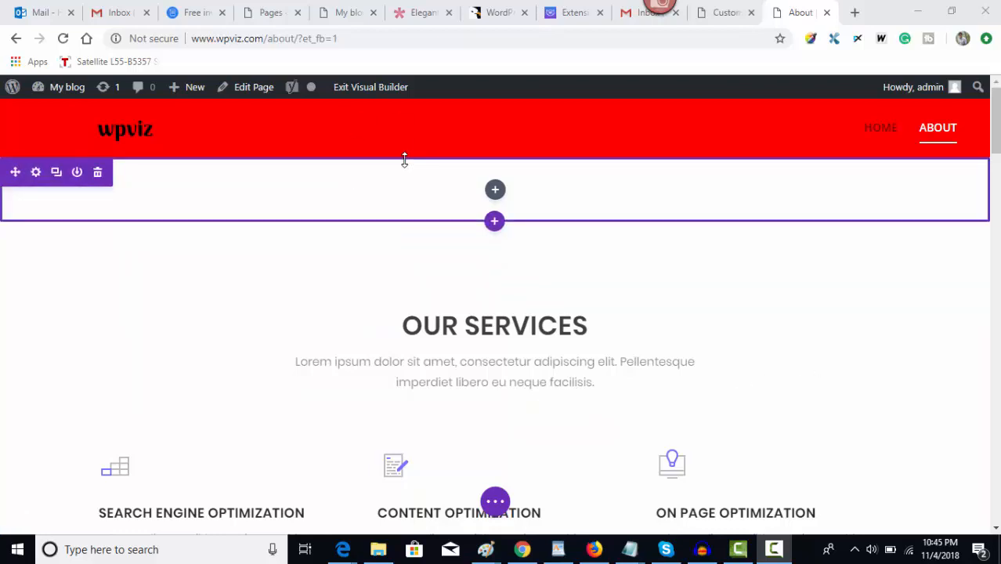
Insert a Fullwidth Slider module into the empty fullwidth section above Our Services and save it with its default slides
left_click(495, 191)
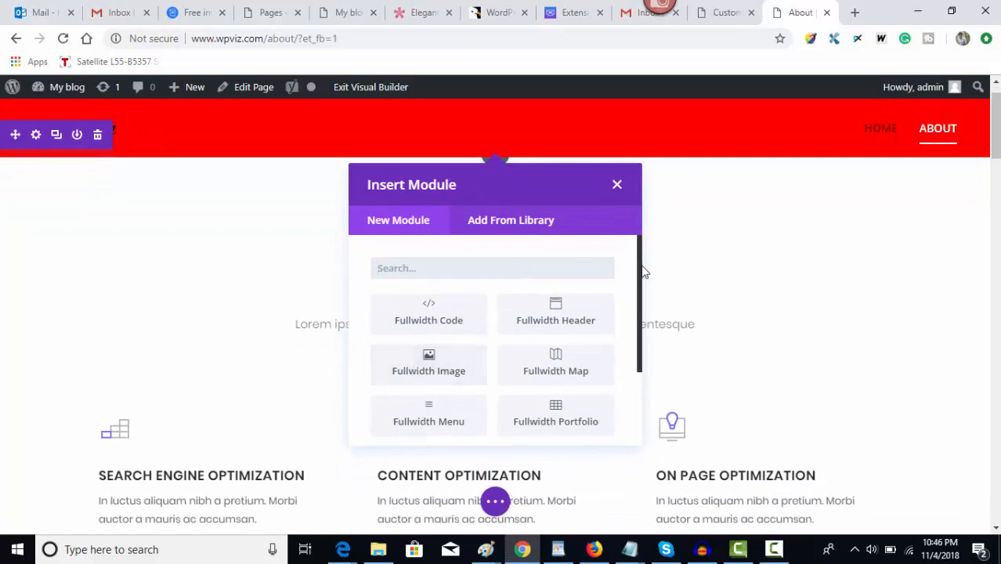
scroll(642, 379, "down", 1)
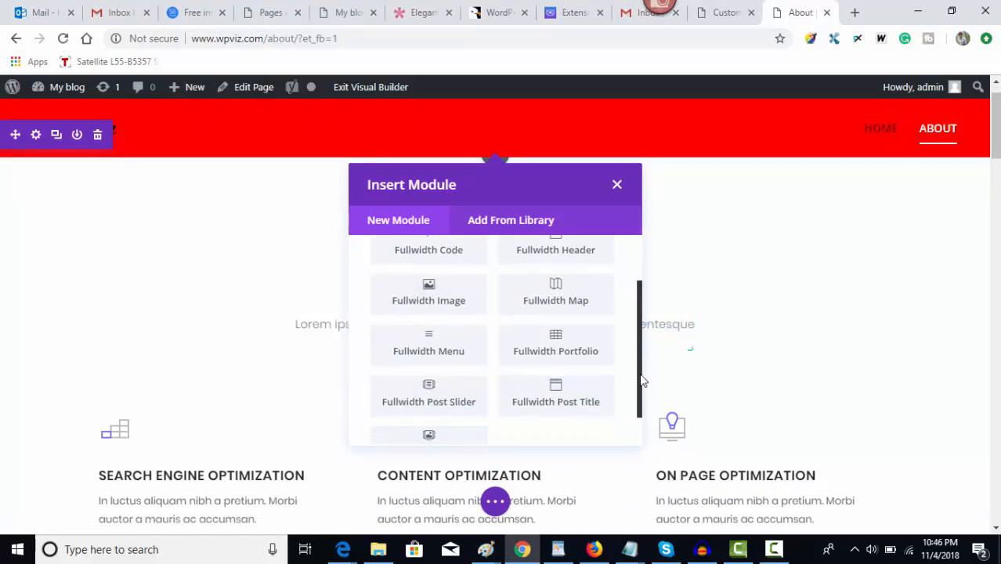
scroll(642, 380, "down", 1)
left_click(433, 416)
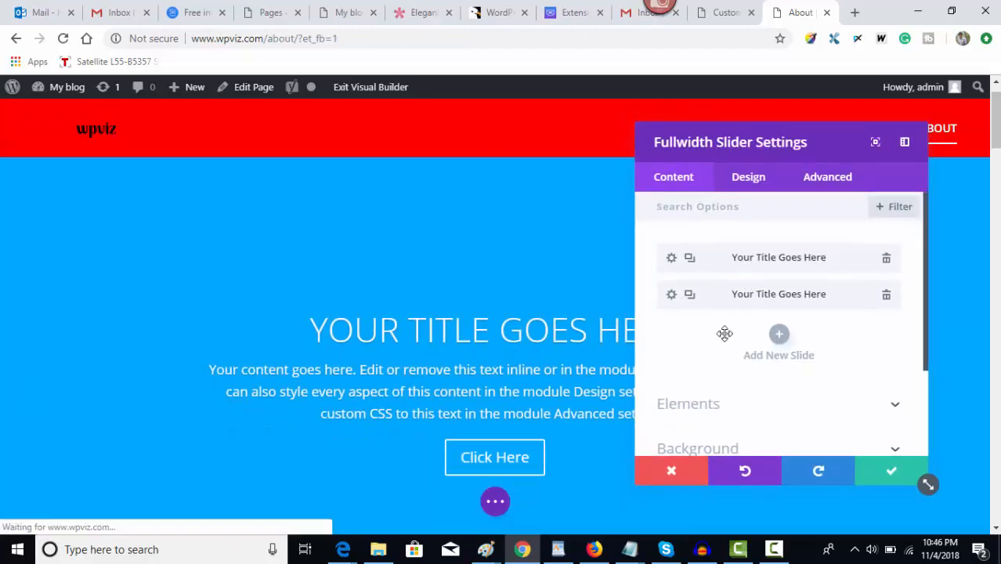
left_click(892, 472)
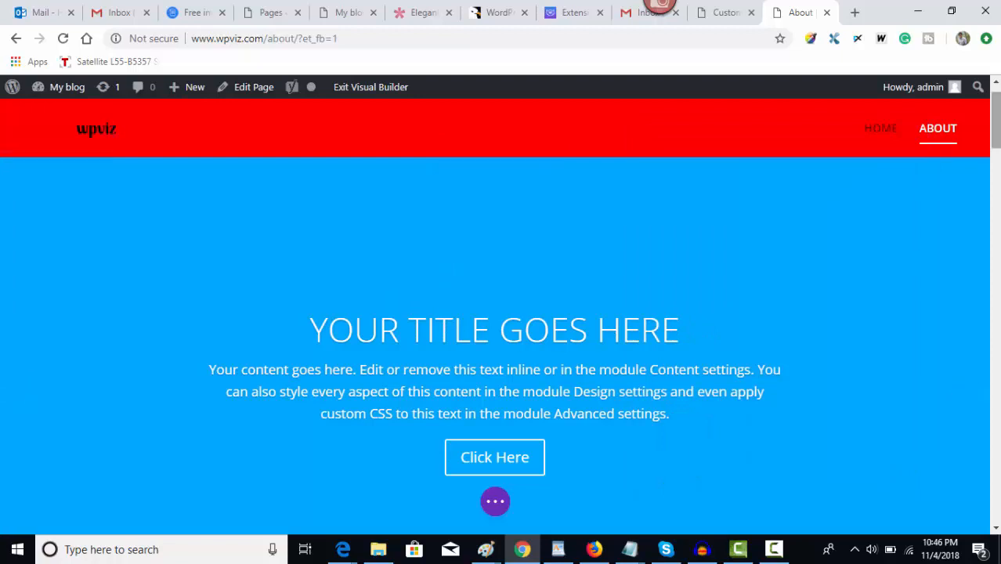
Open the first slide's settings in the fullwidth slider and expand its background options
mouse_move(996, 118)
left_mouse_down()
mouse_move(996, 145)
mouse_move(996, 115)
left_mouse_up()
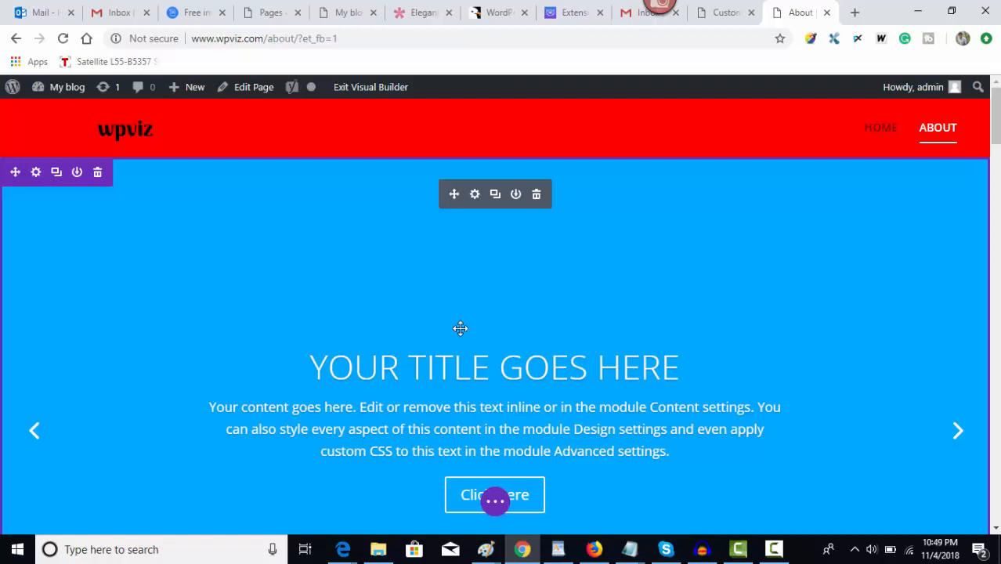
left_click(475, 199)
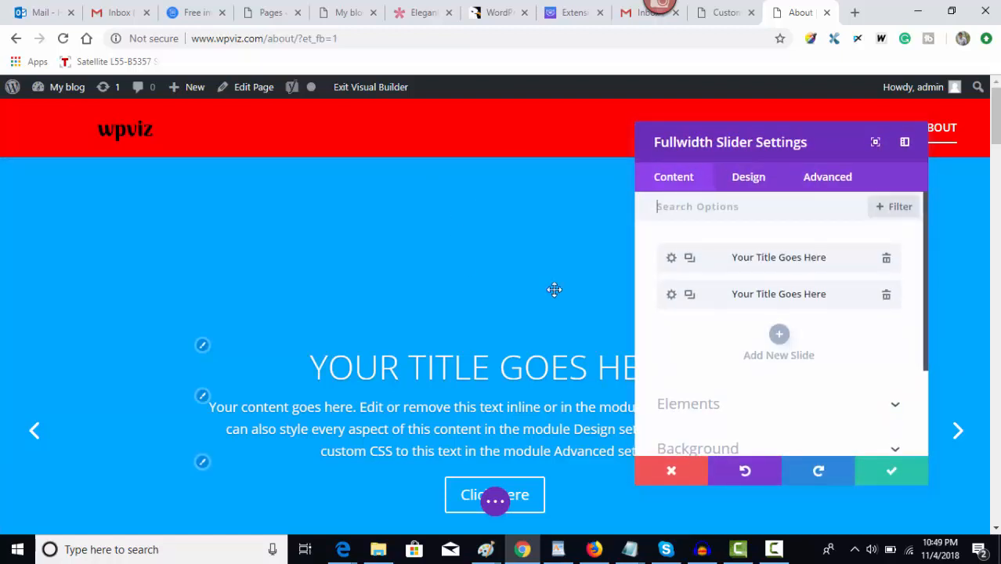
left_click(671, 259)
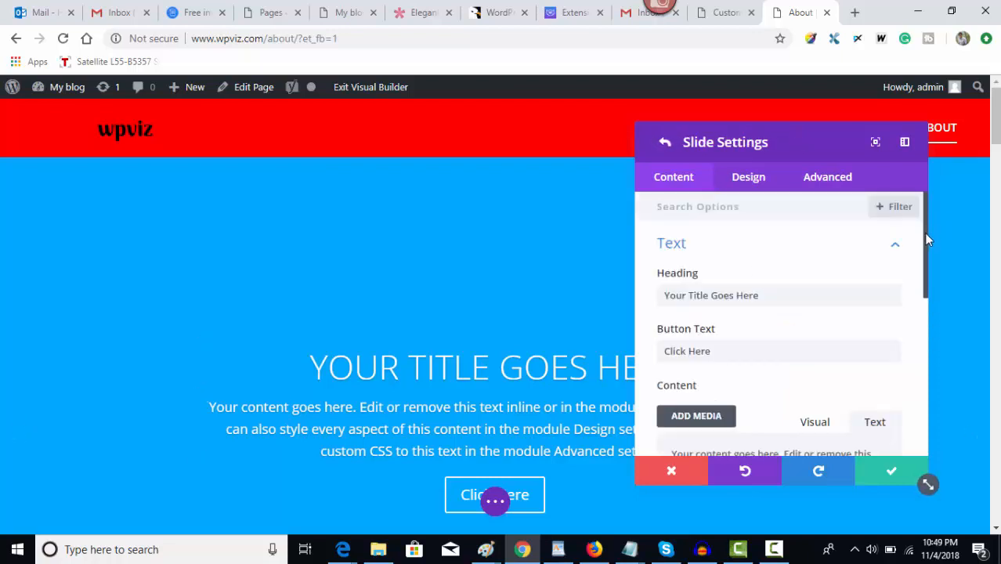
left_click_drag(925, 238, 924, 261)
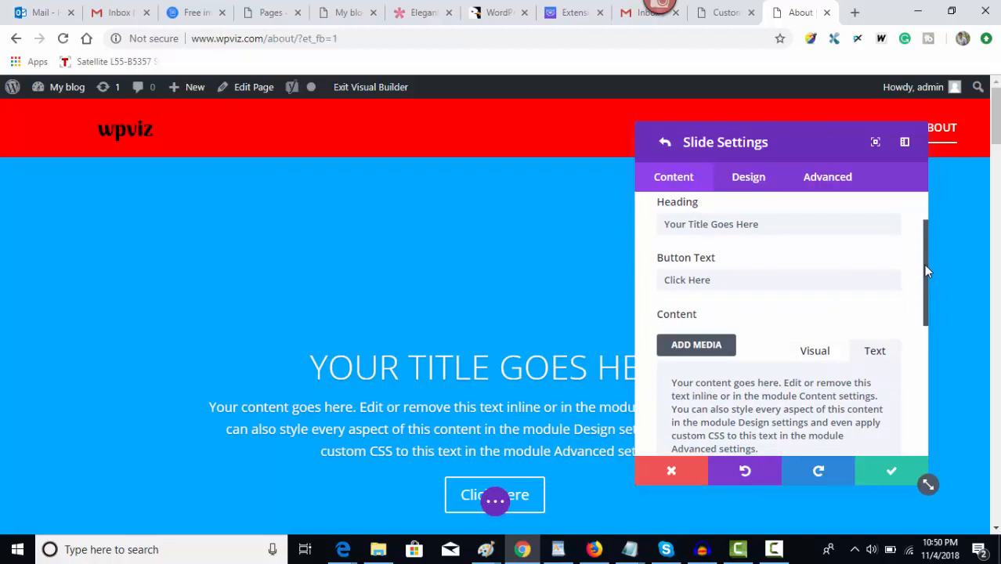
left_click_drag(923, 264, 927, 391)
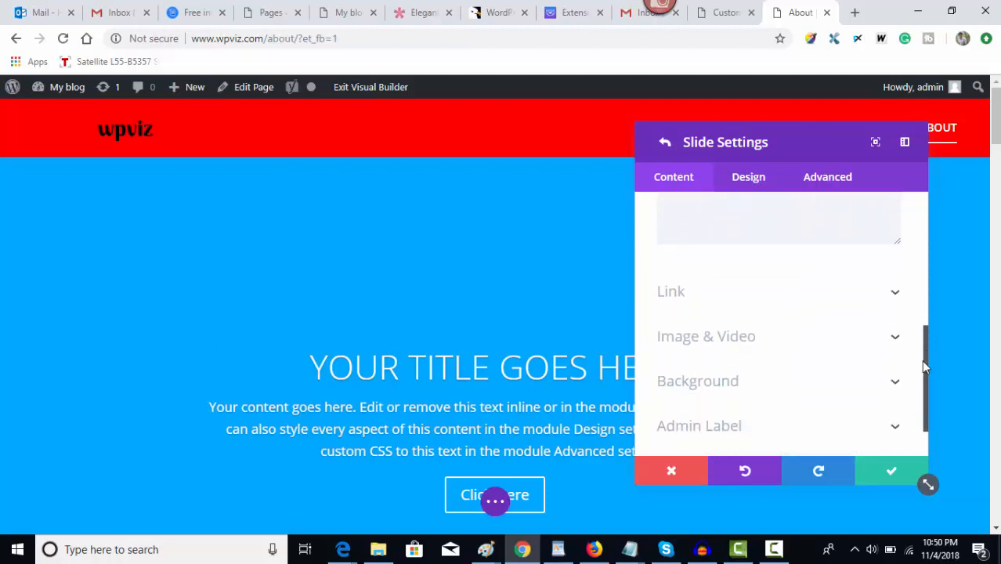
left_click(719, 386)
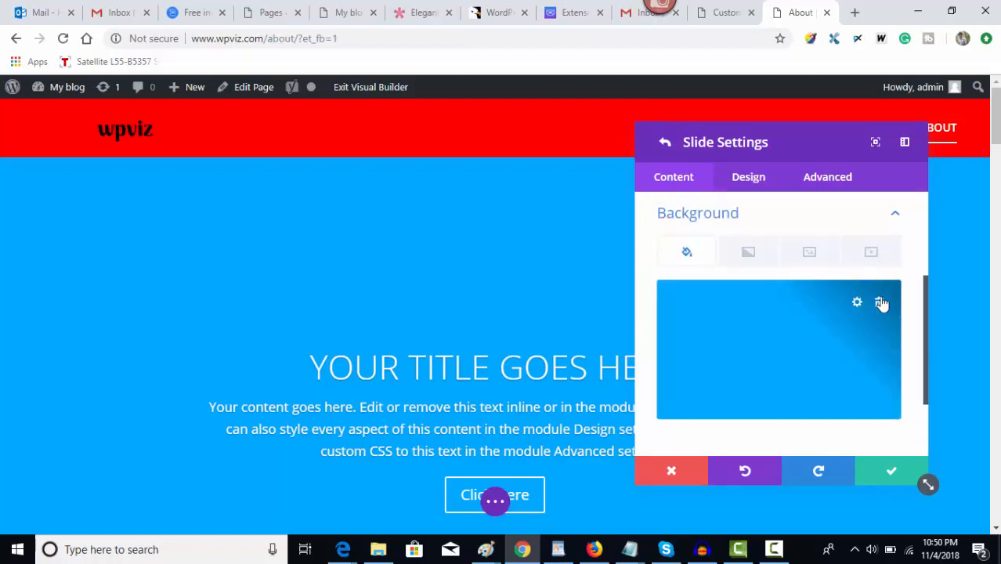
Try red #e02b20 and yellow #edf000 as the slide's background color, and settle on blue #0c71c3
scroll(926, 291, "down", 1)
scroll(927, 282, "up", 1)
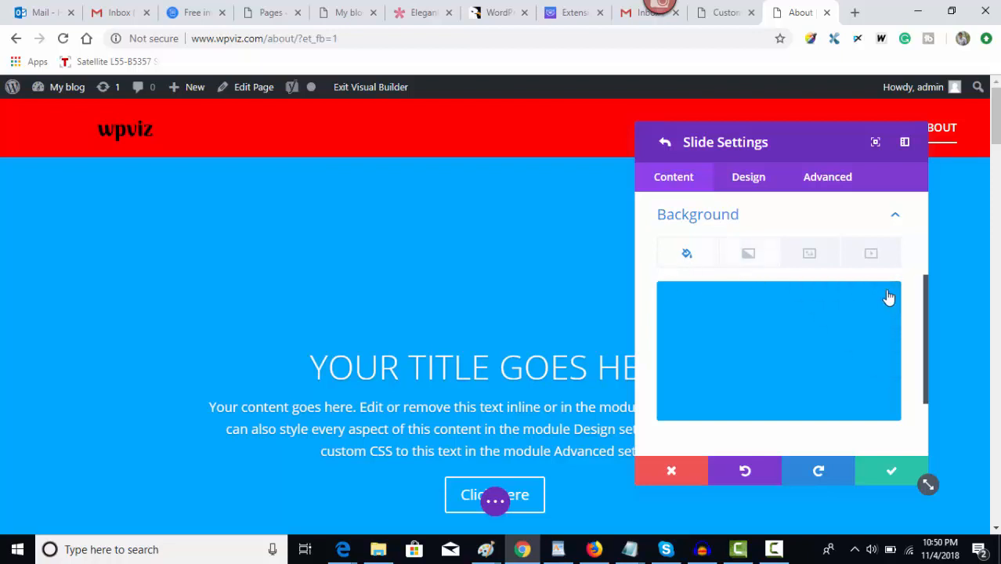
left_click_drag(924, 282, 927, 308)
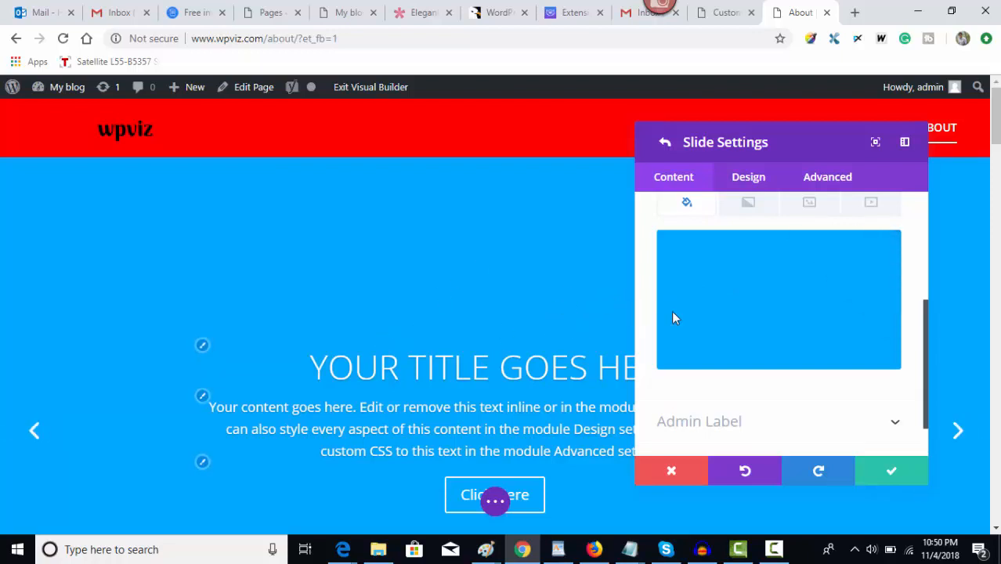
left_click(786, 292)
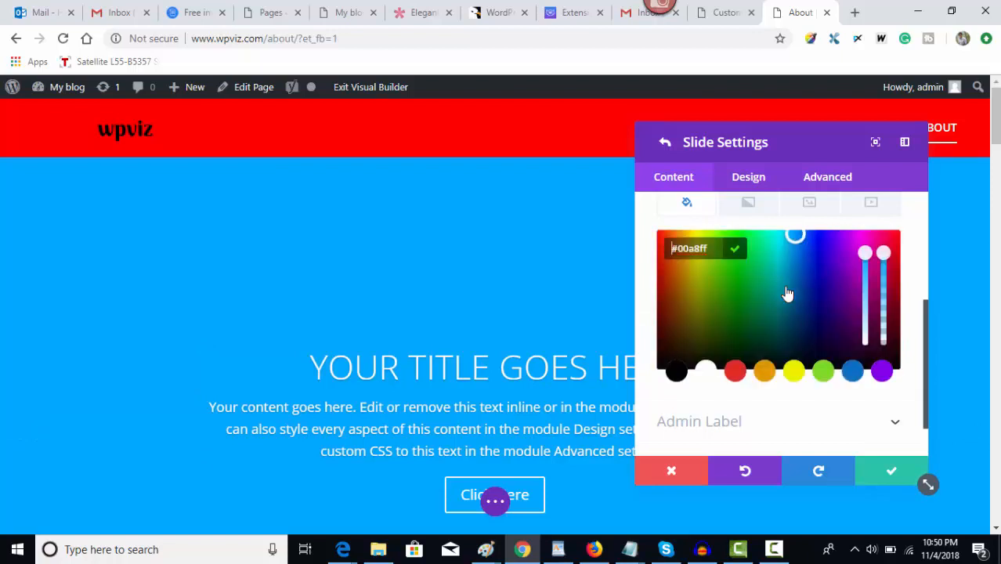
left_click(734, 373)
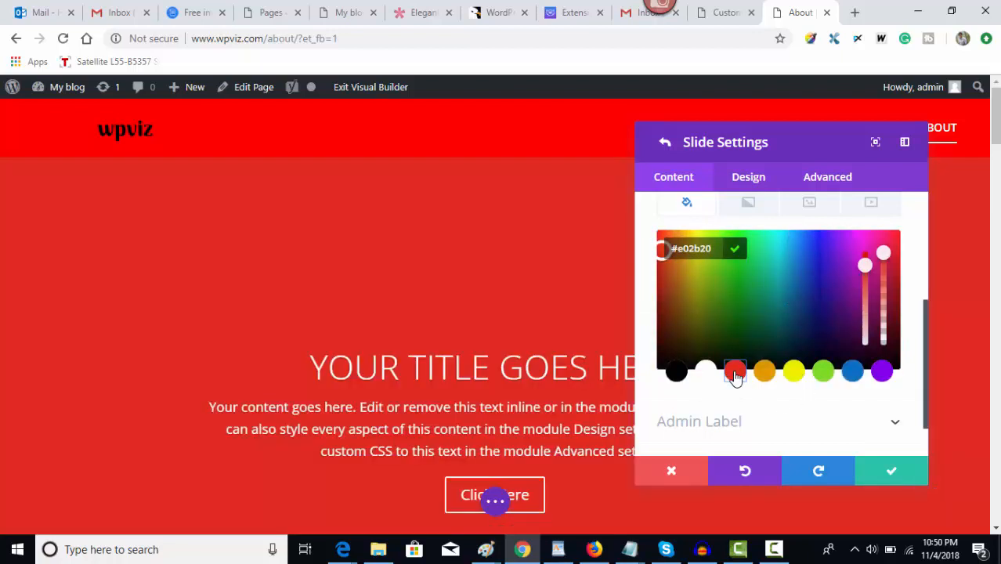
left_click(794, 372)
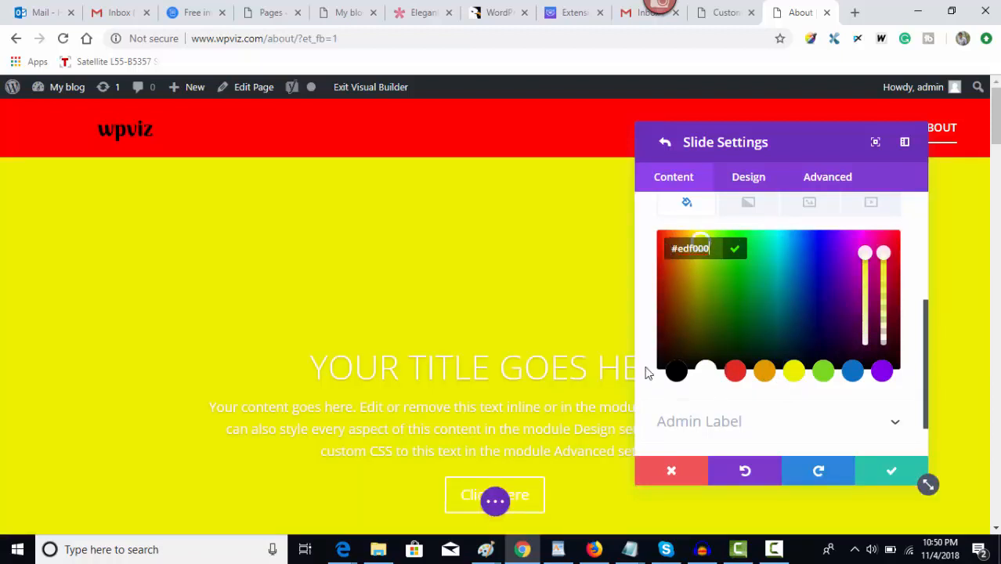
left_click(853, 374)
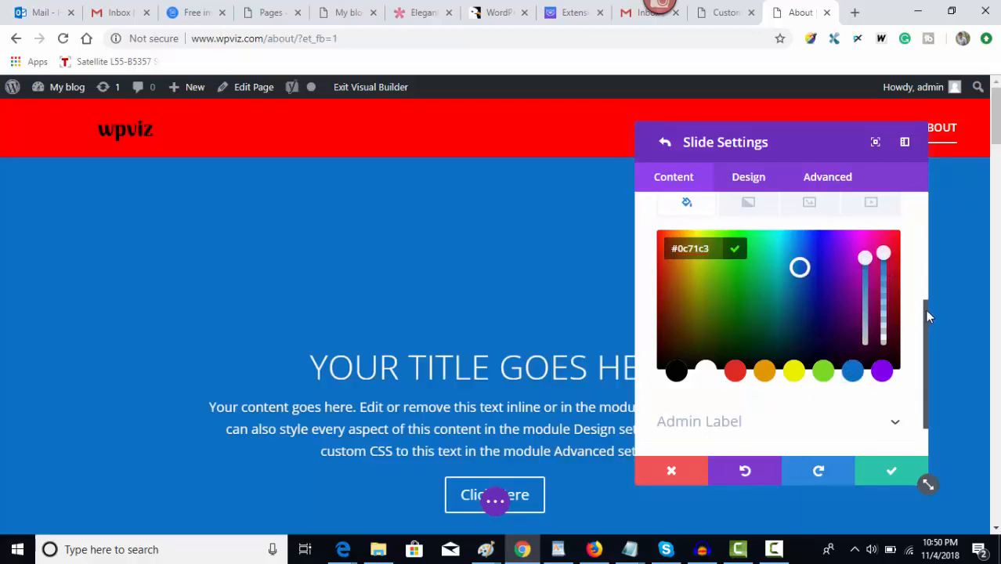
Add a background gradient to the slide, using Linear as the gradient type
left_click_drag(927, 311, 927, 279)
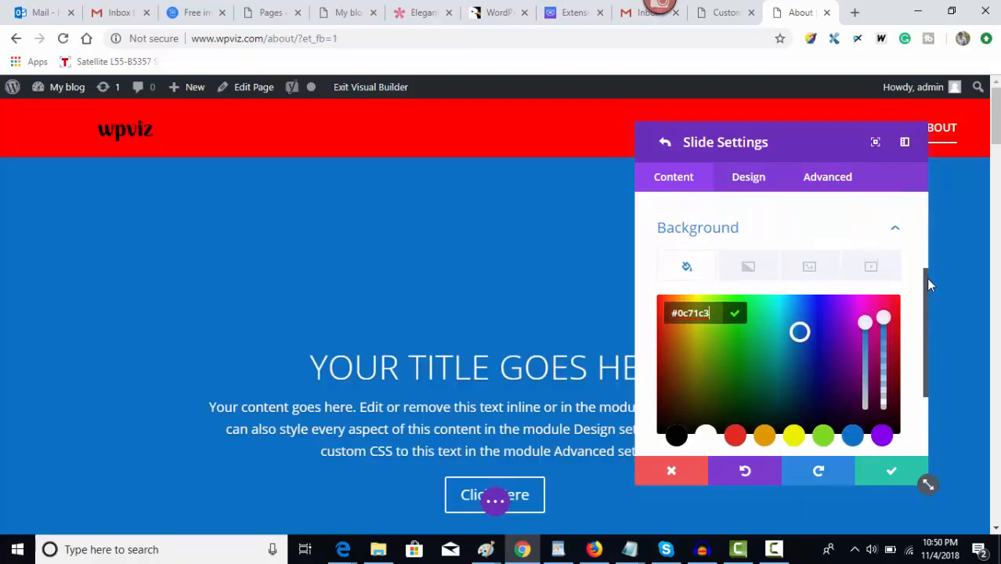
left_click(747, 268)
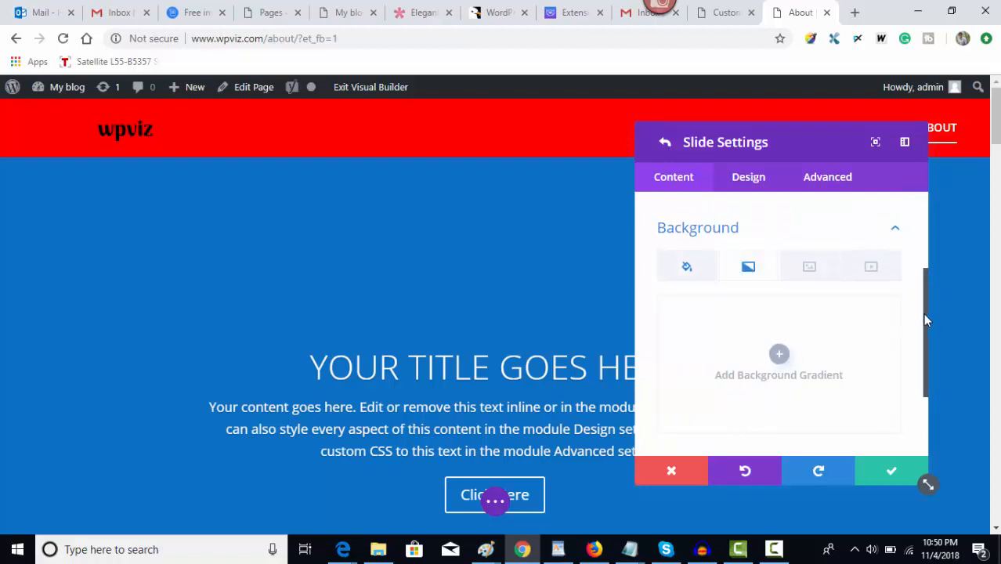
mouse_move(925, 319)
left_mouse_down()
mouse_move(928, 374)
mouse_move(922, 313)
left_mouse_up()
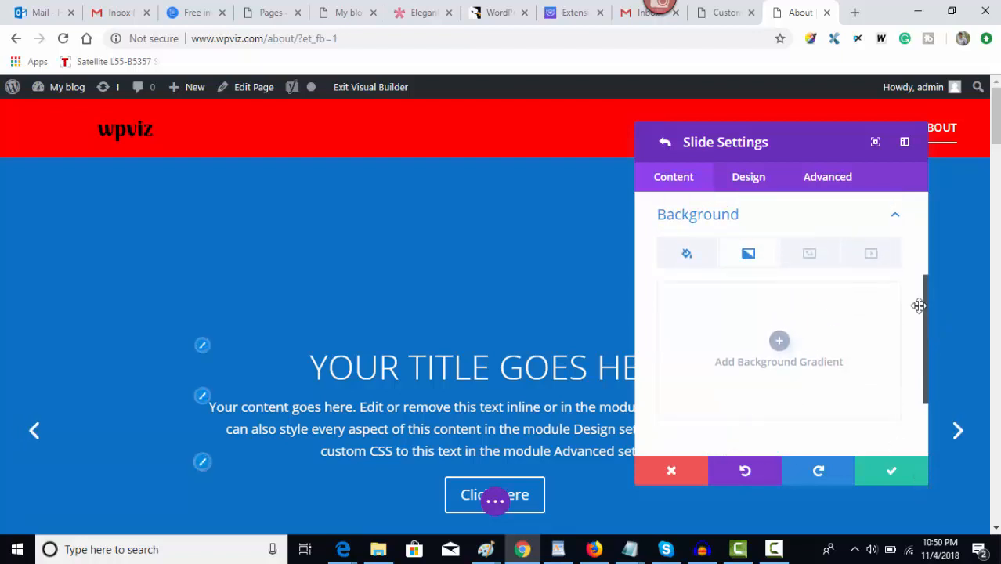
left_click(779, 345)
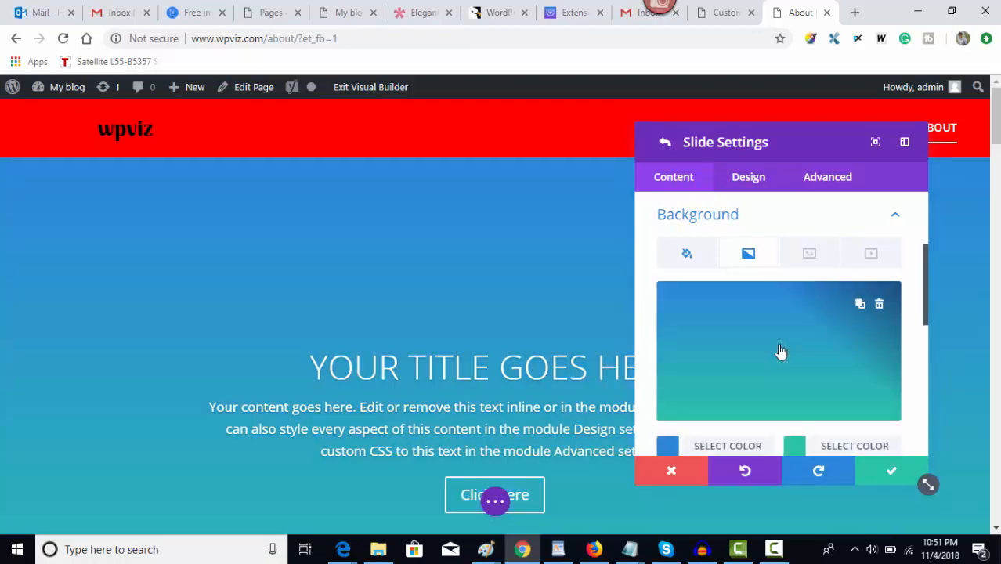
left_click_drag(925, 279, 928, 338)
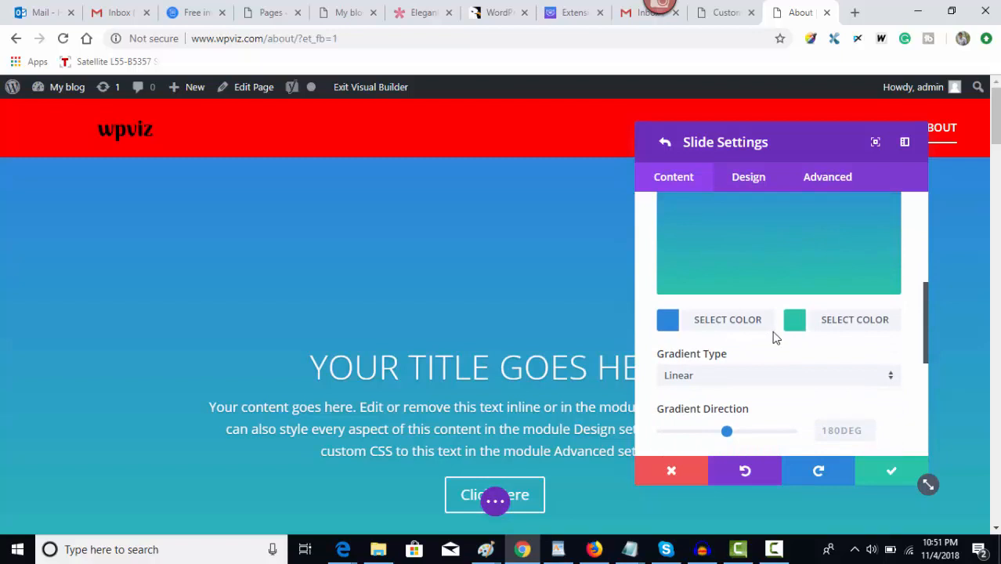
scroll(758, 355, "down", 1)
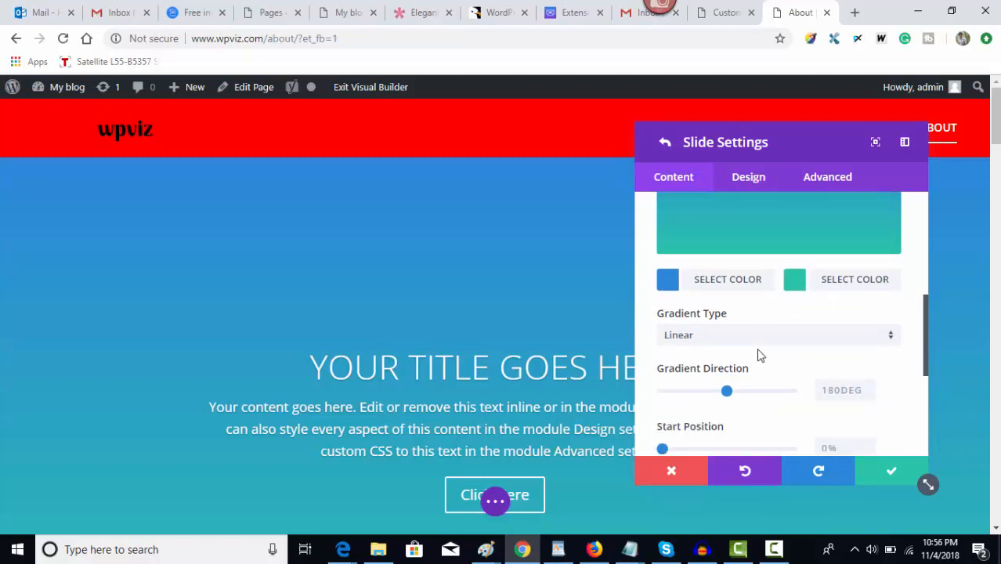
left_click(887, 336)
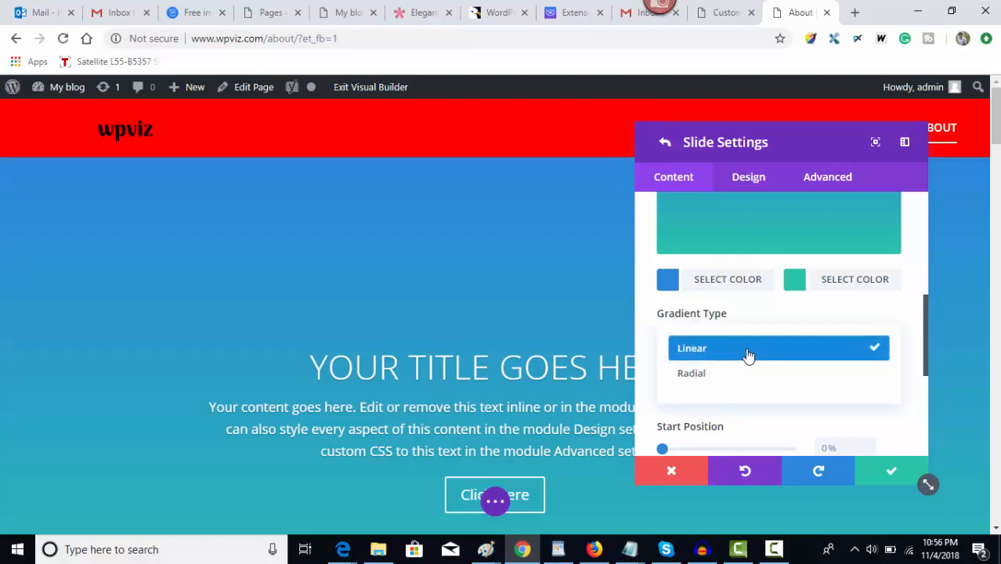
left_click(778, 350)
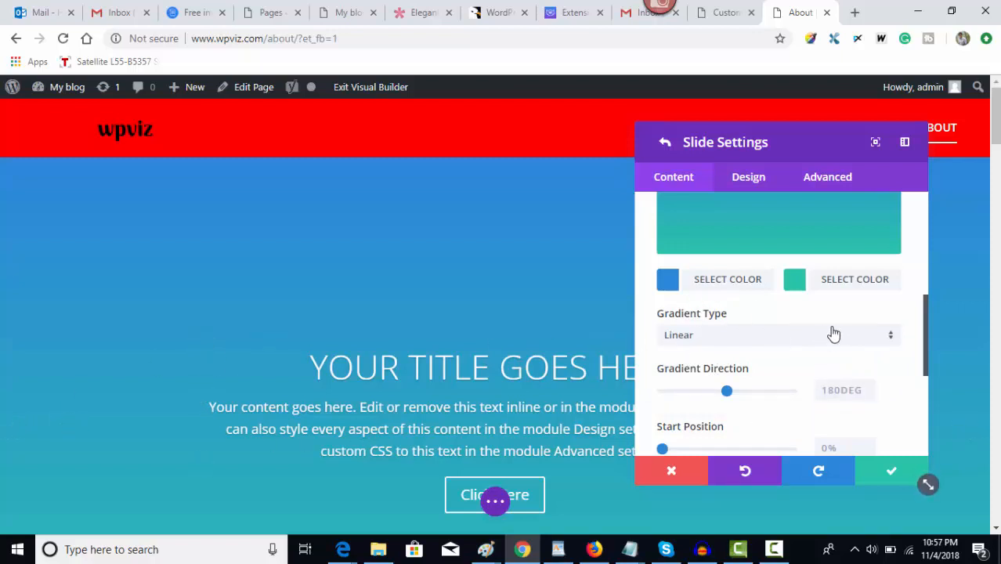
Set the second color of the slide's background gradient to purple #8300e9
left_click_drag(927, 314, 927, 333)
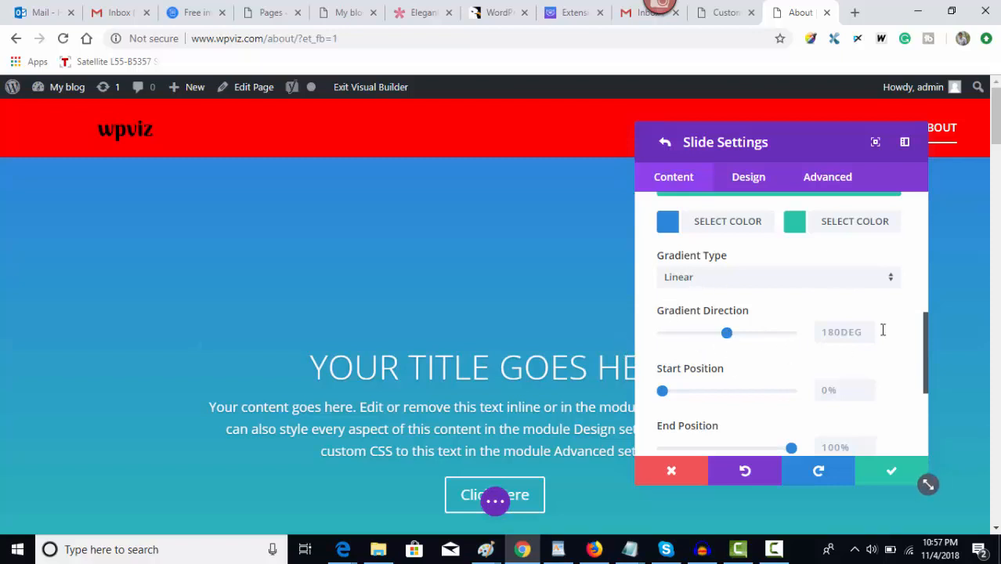
scroll(926, 327, "down", 1)
scroll(927, 327, "up", 1)
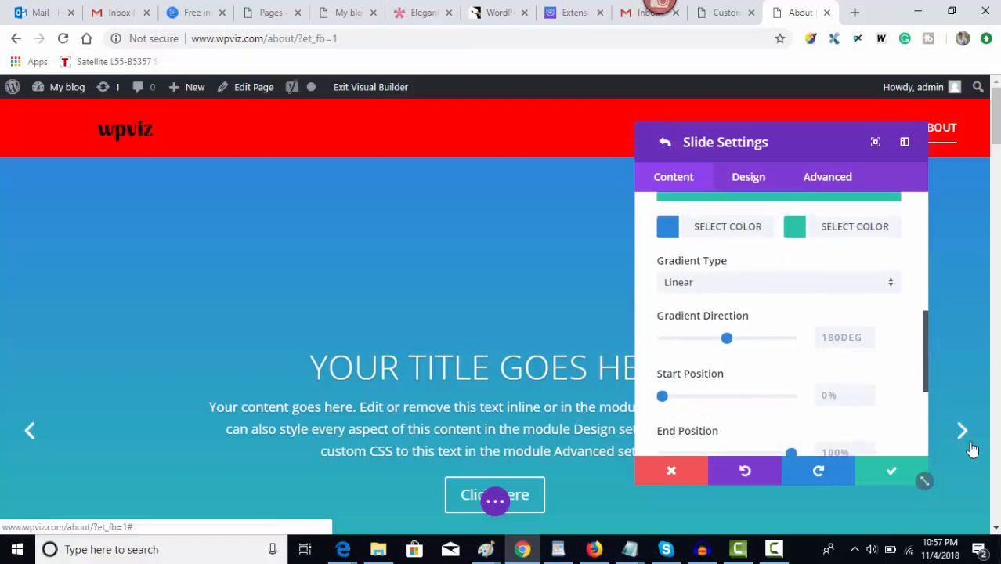
left_click(797, 235)
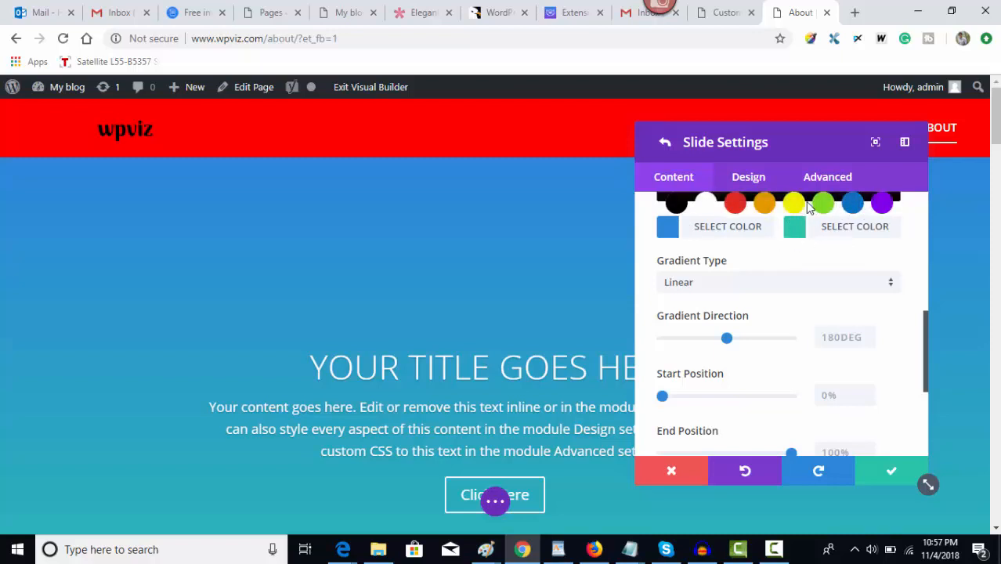
left_click(882, 206)
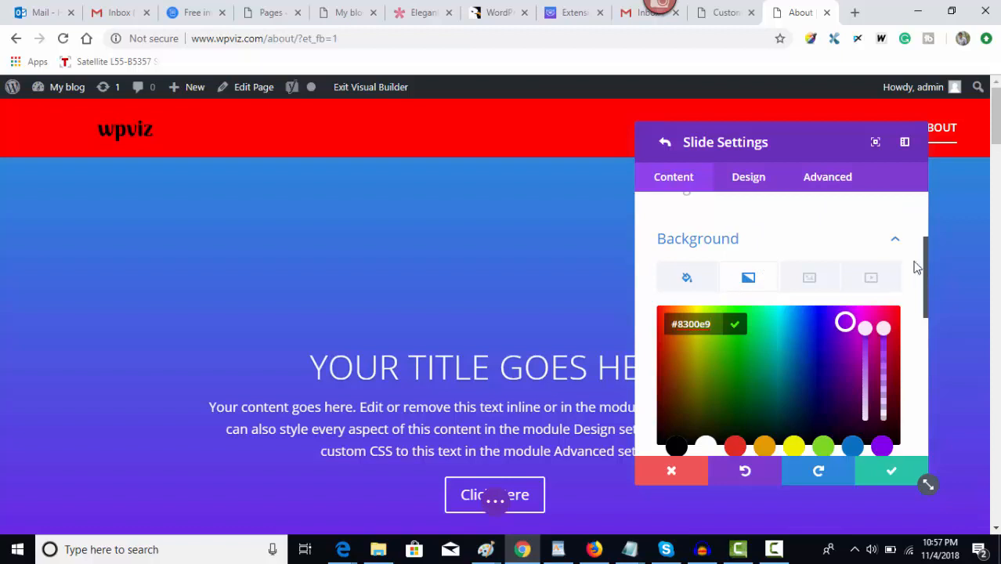
Set both the start position and the end position of the background gradient to 50%
left_click_drag(923, 261, 928, 342)
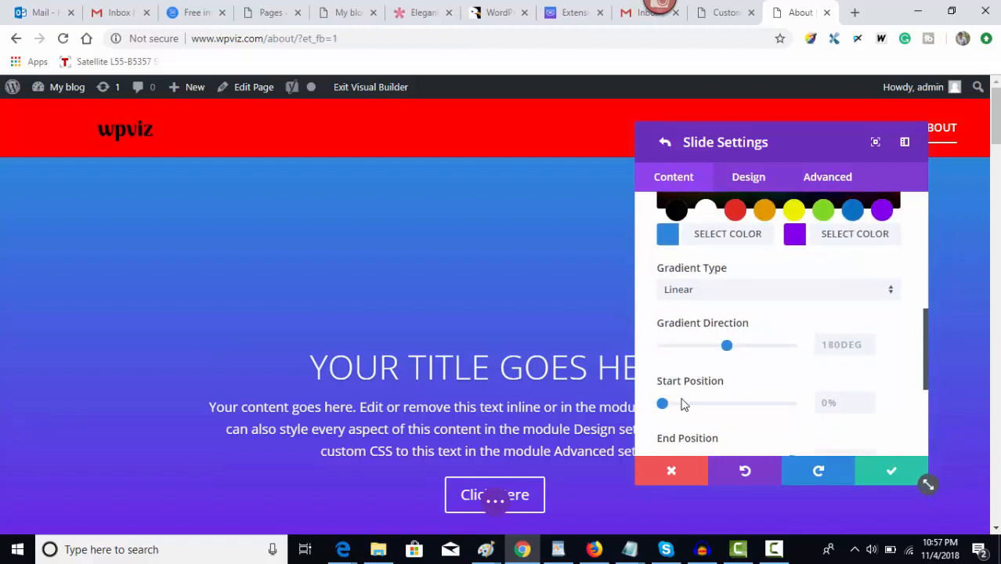
left_click_drag(924, 333, 924, 350)
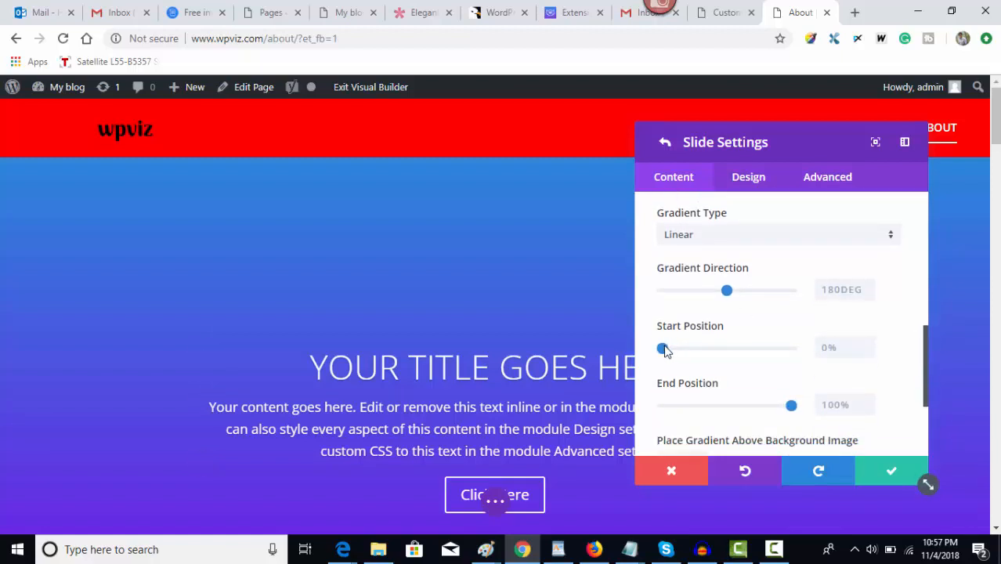
left_click_drag(662, 349, 728, 354)
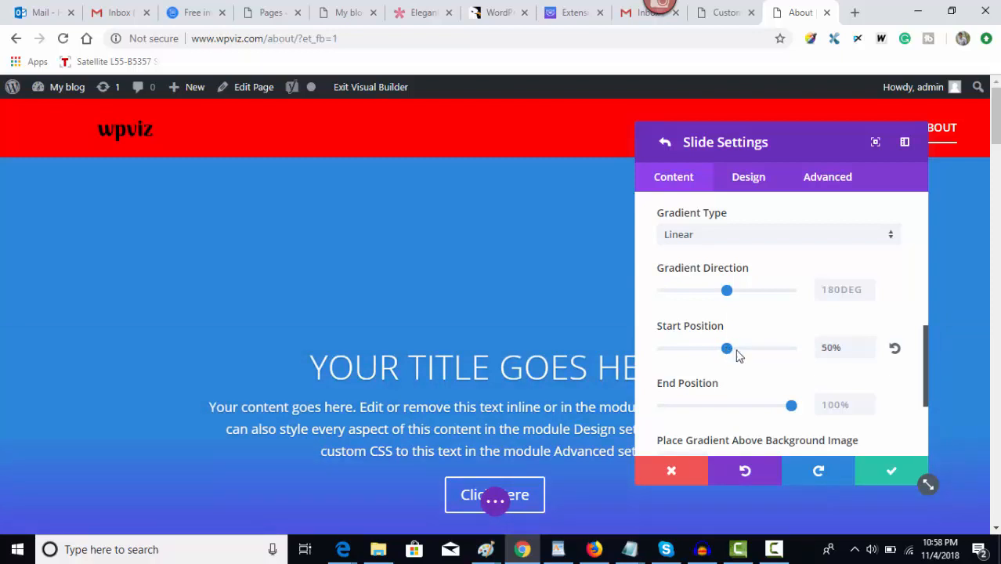
left_click_drag(923, 347, 924, 353)
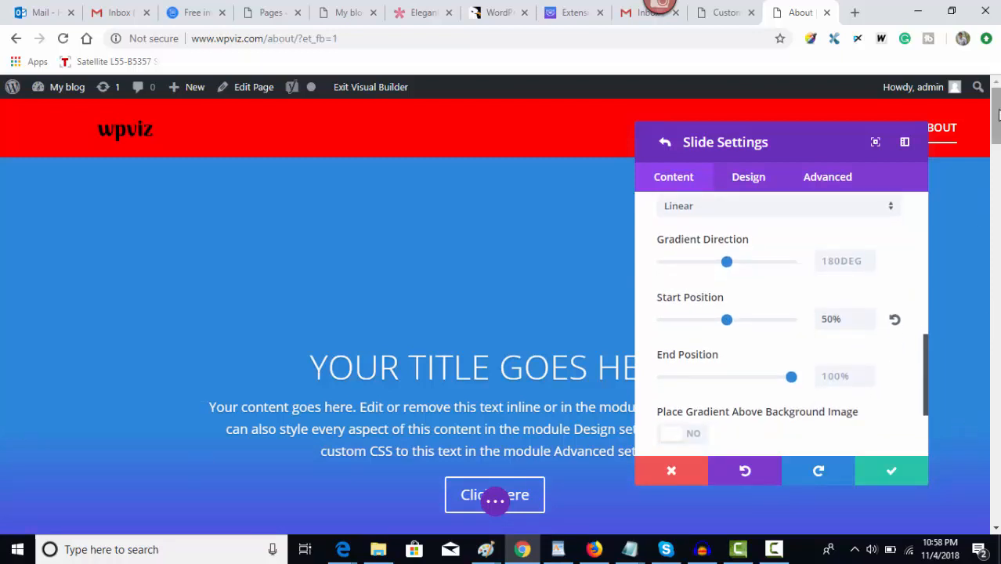
scroll(997, 130, "down", 2)
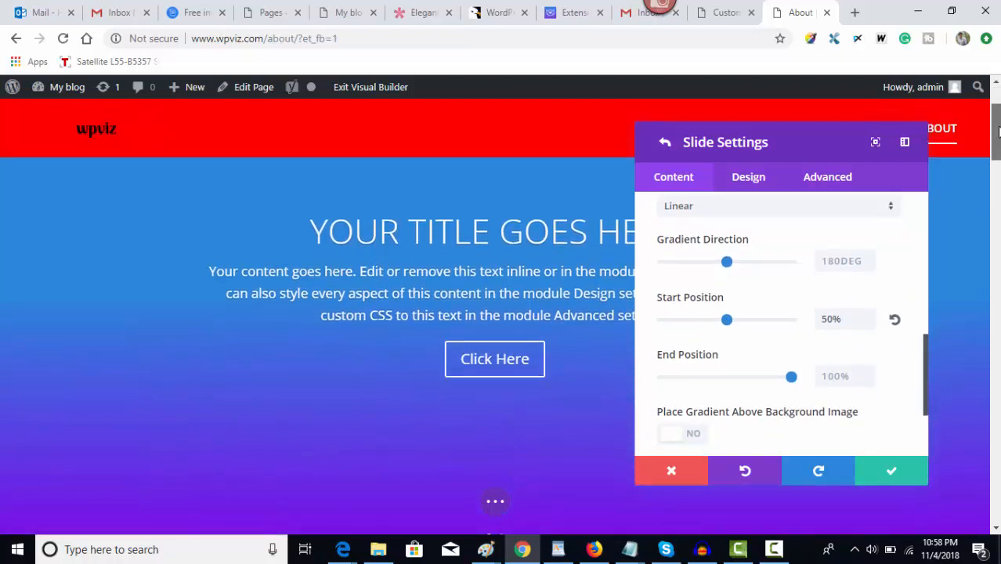
scroll(997, 130, "up", 2)
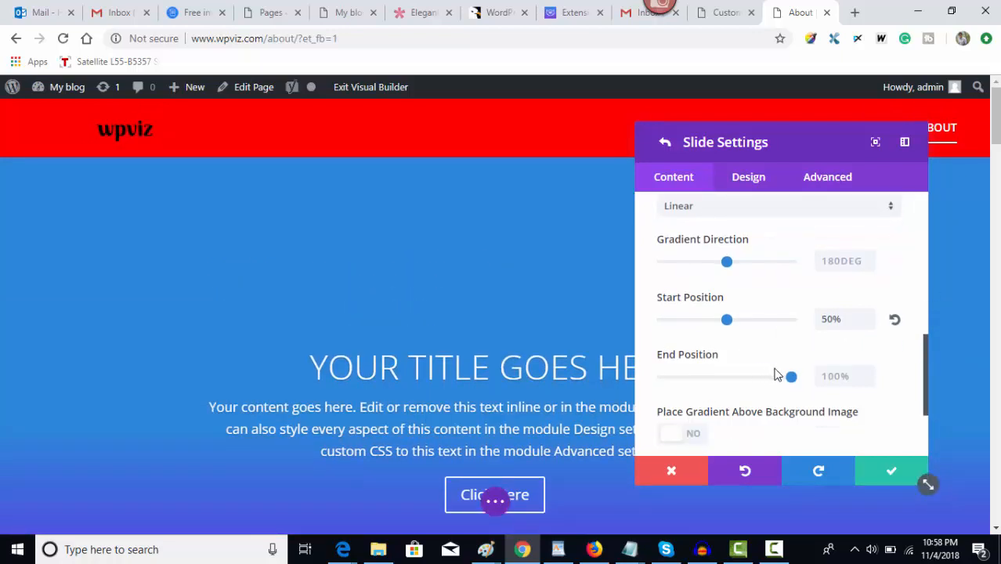
left_click_drag(792, 378, 728, 374)
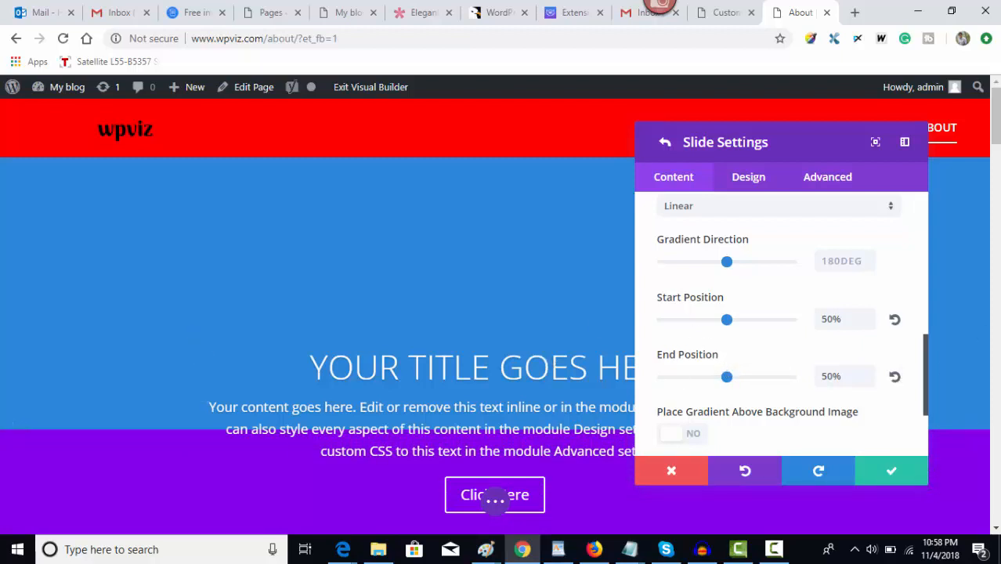
Try gradient directions of 194, 200 and 270 degrees for the slide's linear background gradient
left_click_drag(998, 131, 998, 148)
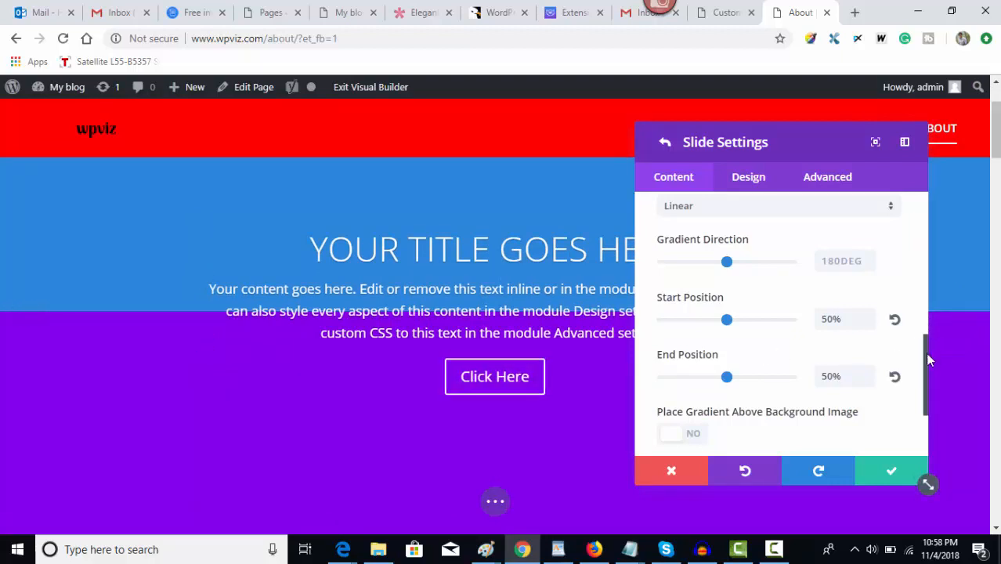
scroll(926, 353, "up", 1)
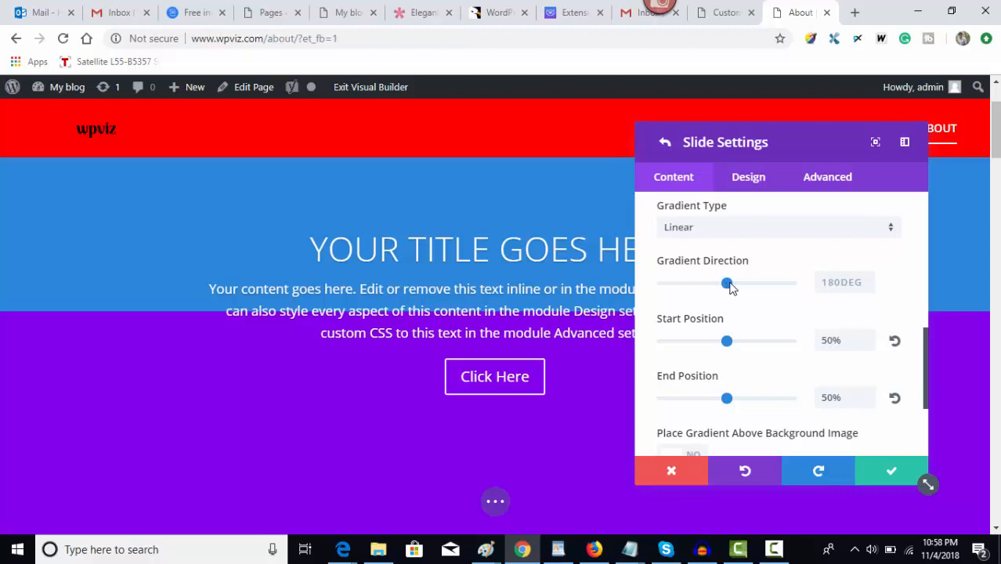
left_click_drag(728, 287, 734, 288)
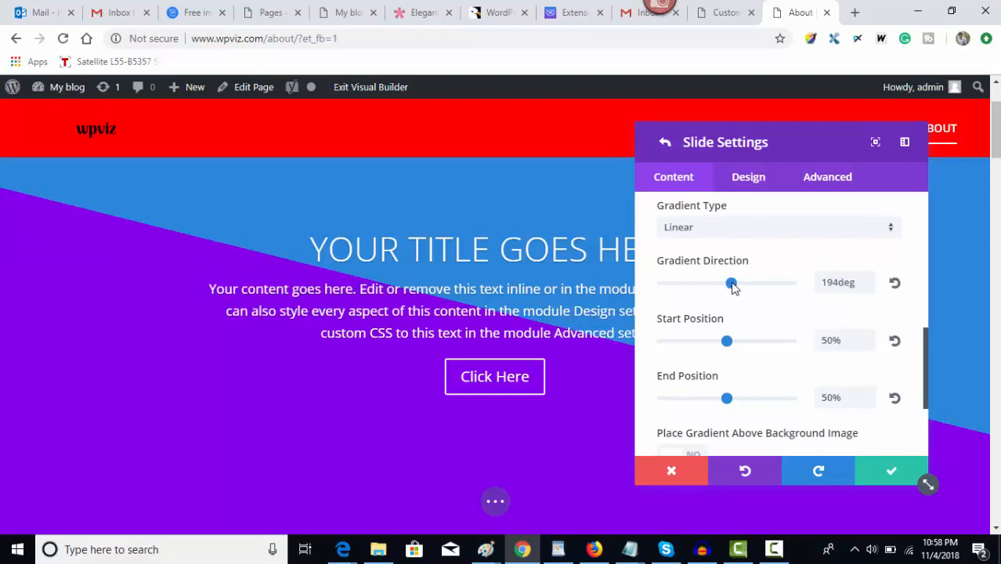
left_click_drag(734, 287, 736, 287)
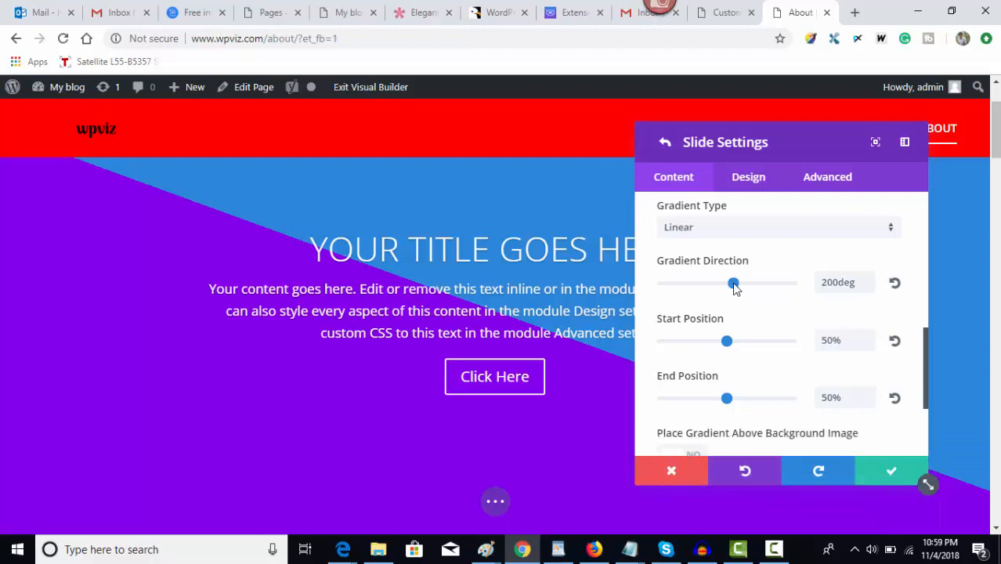
left_click_drag(734, 286, 760, 289)
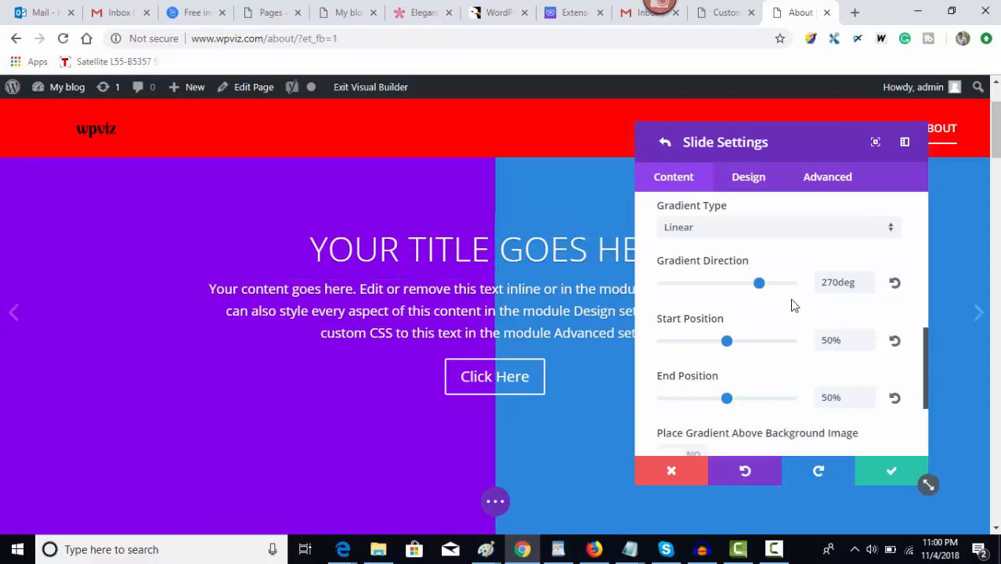
left_click_drag(925, 343, 925, 344)
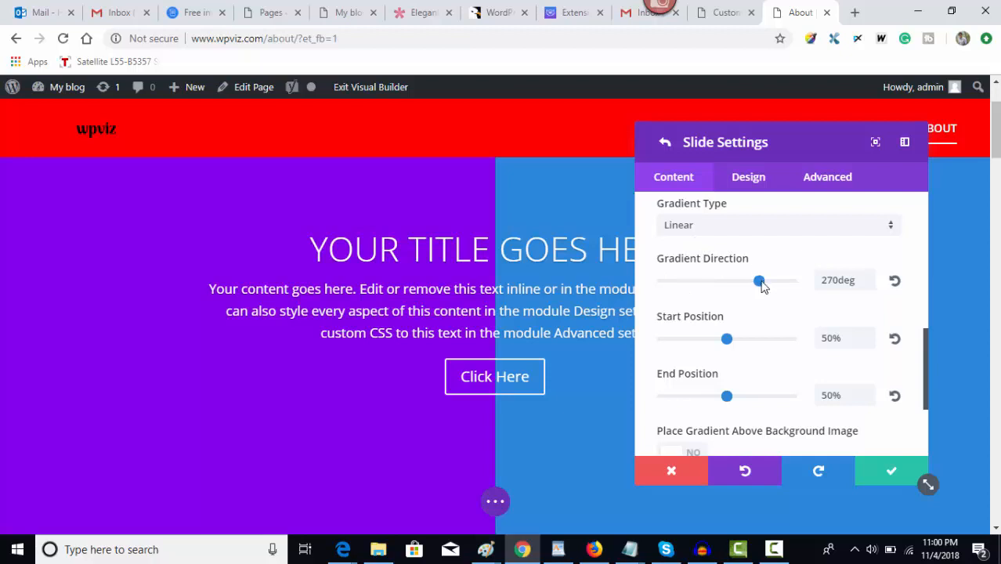
Set the background gradient's direction to 159 degrees and its end position to 77%
left_click_drag(765, 290, 721, 281)
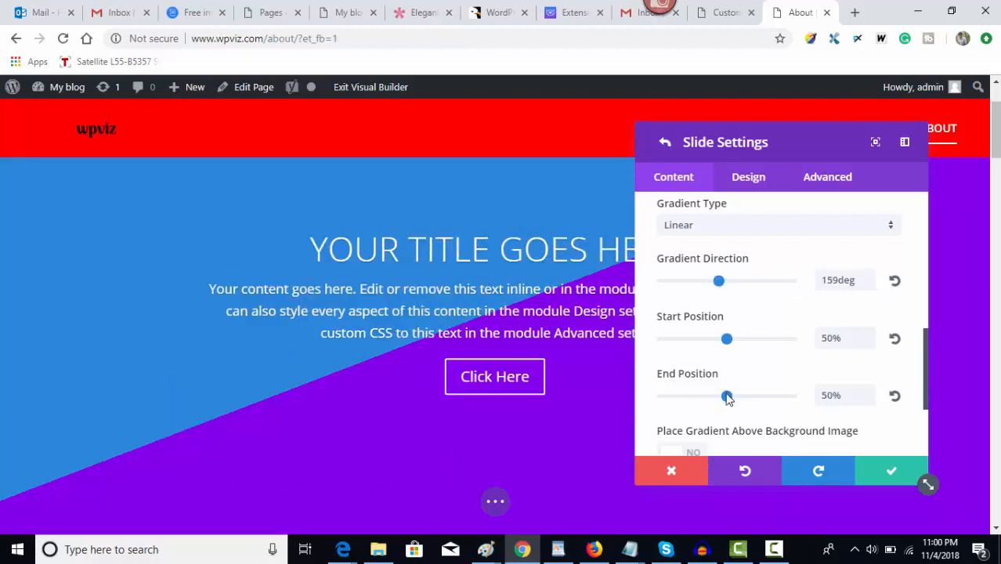
left_click_drag(728, 398, 763, 400)
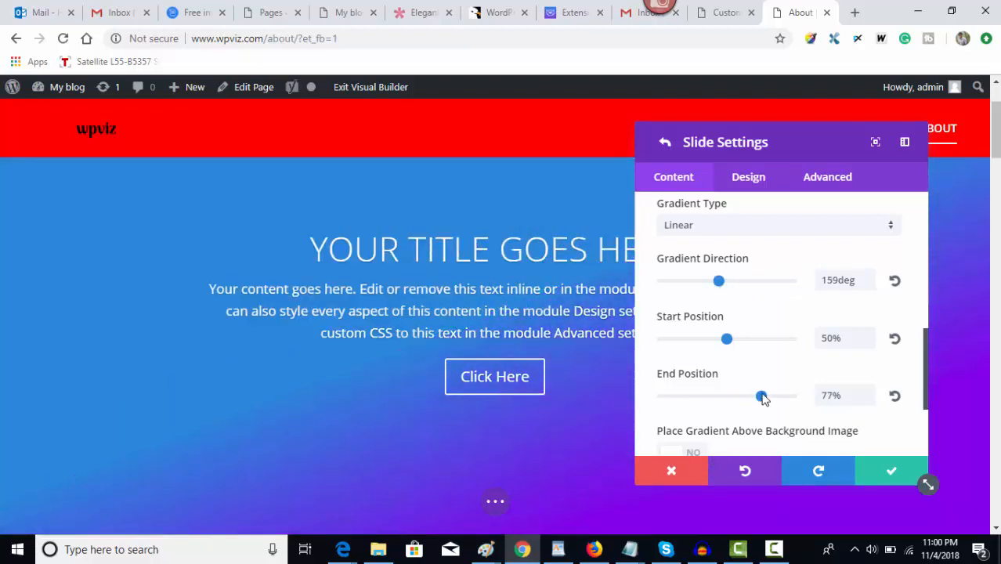
mouse_move(727, 341)
left_mouse_down()
mouse_move(715, 340)
mouse_move(752, 342)
mouse_move(728, 342)
left_mouse_up()
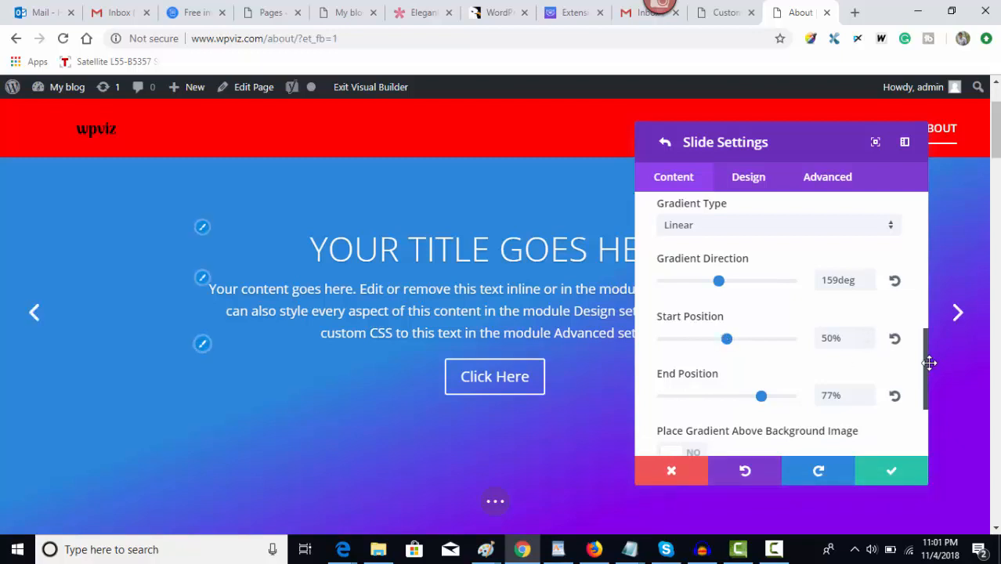
Change the gradient type of the slide's background to Radial
left_click_drag(927, 371, 929, 359)
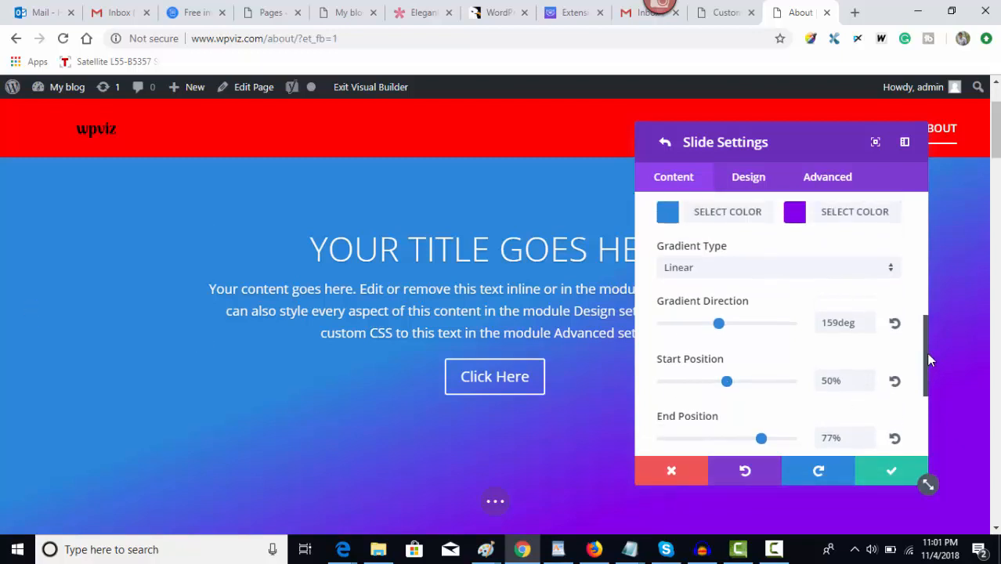
left_click(737, 269)
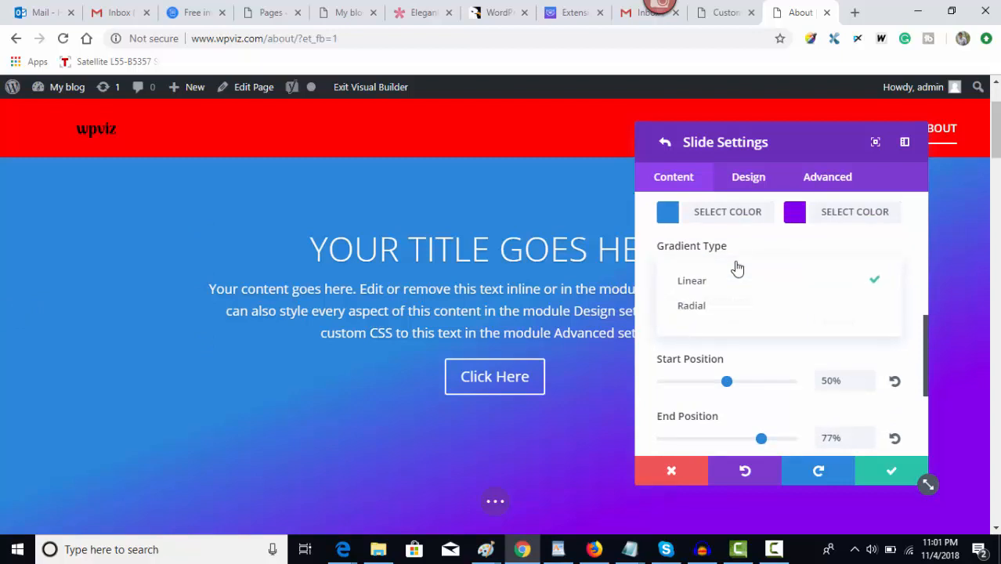
left_click(713, 307)
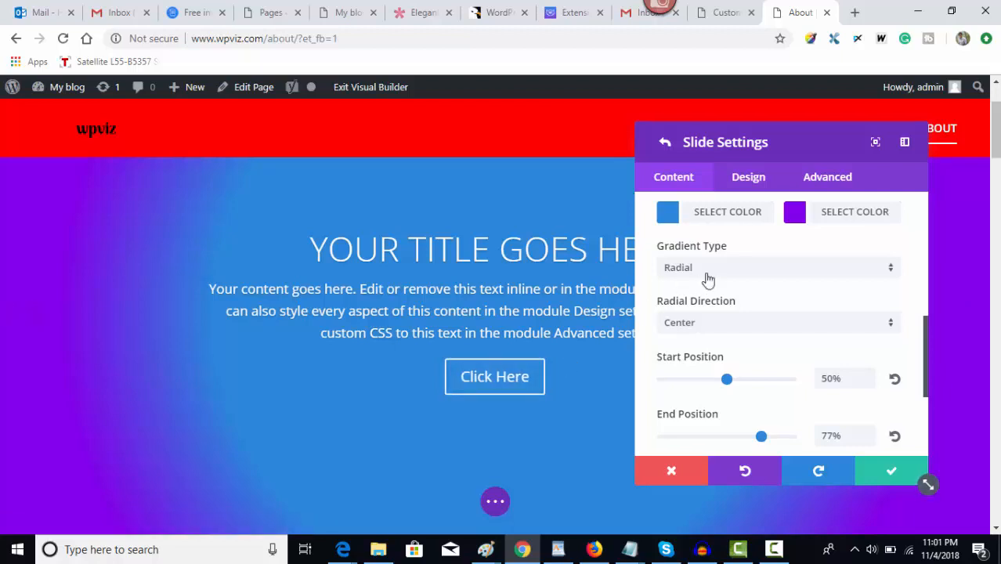
Try Top Right as the radial direction of the gradient, and settle on Bottom
left_click_drag(925, 334, 927, 346)
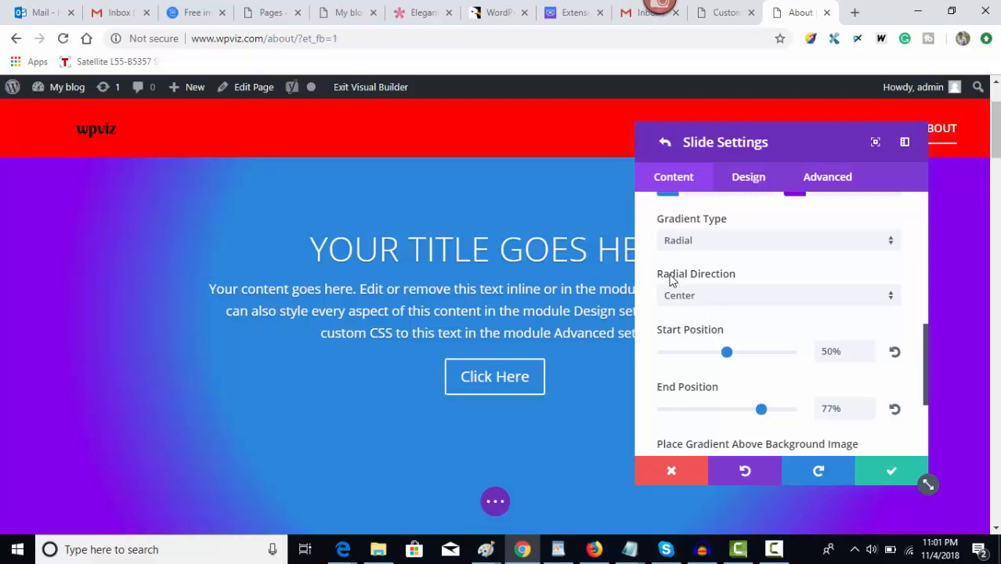
left_click(759, 299)
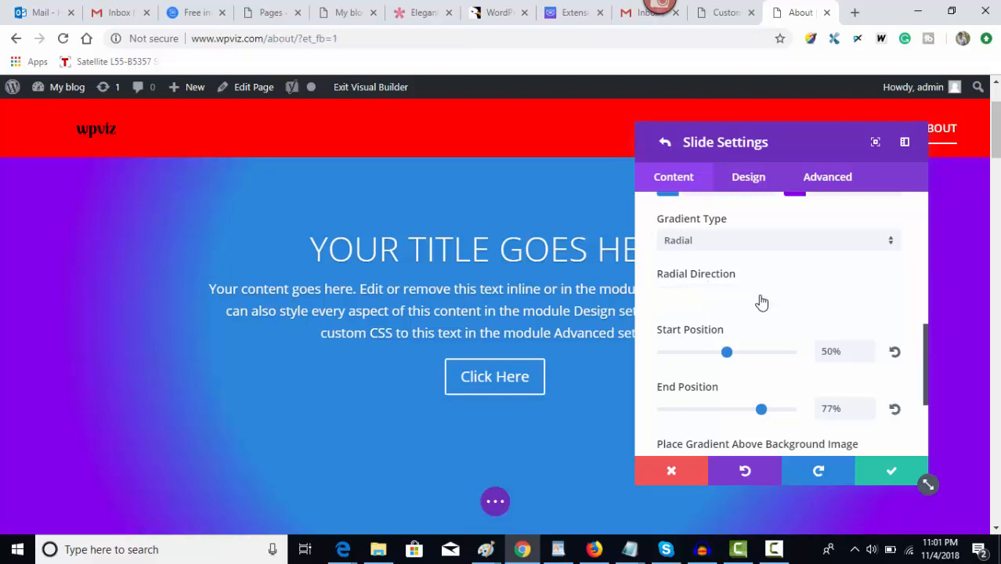
left_click(734, 307)
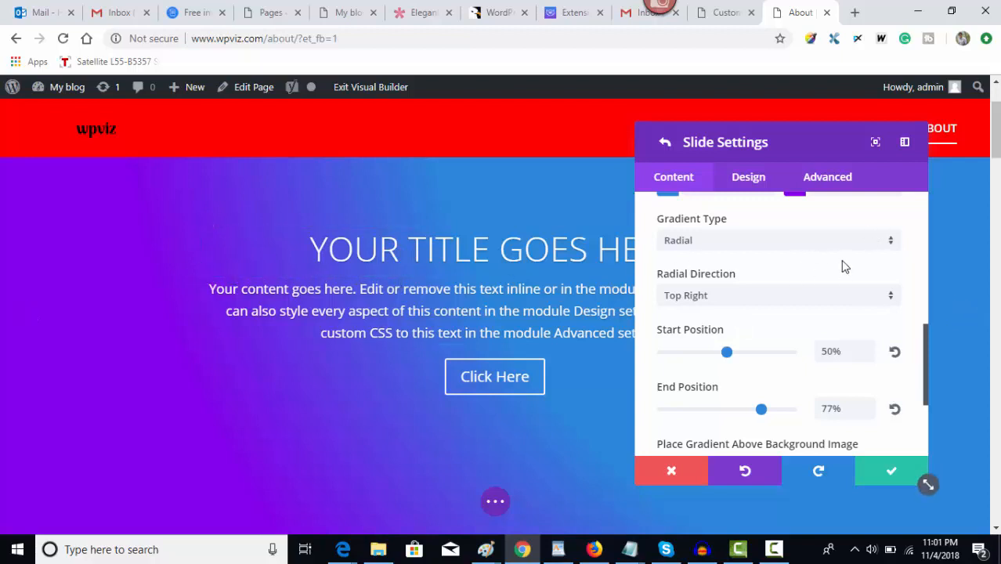
left_click(769, 294)
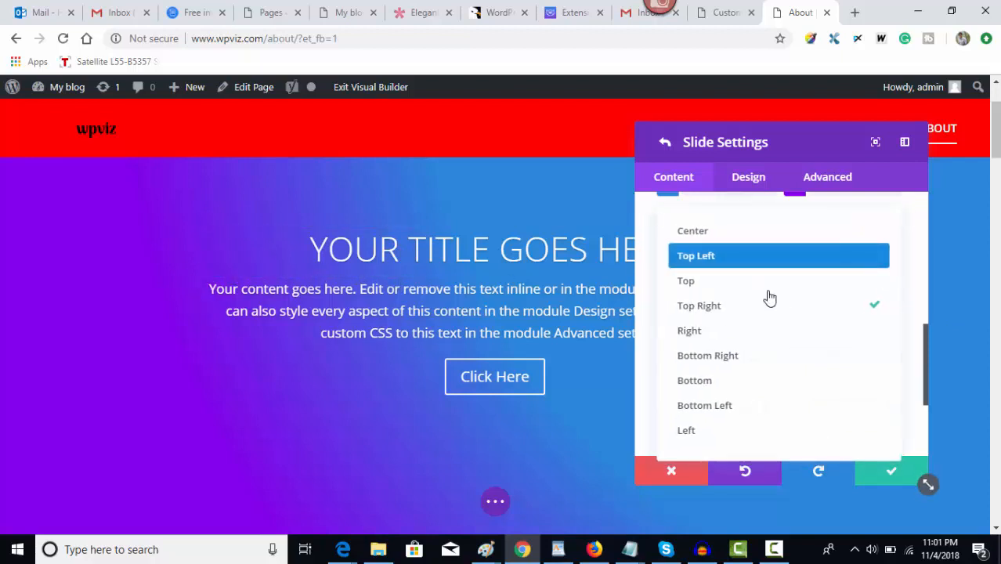
left_click(717, 382)
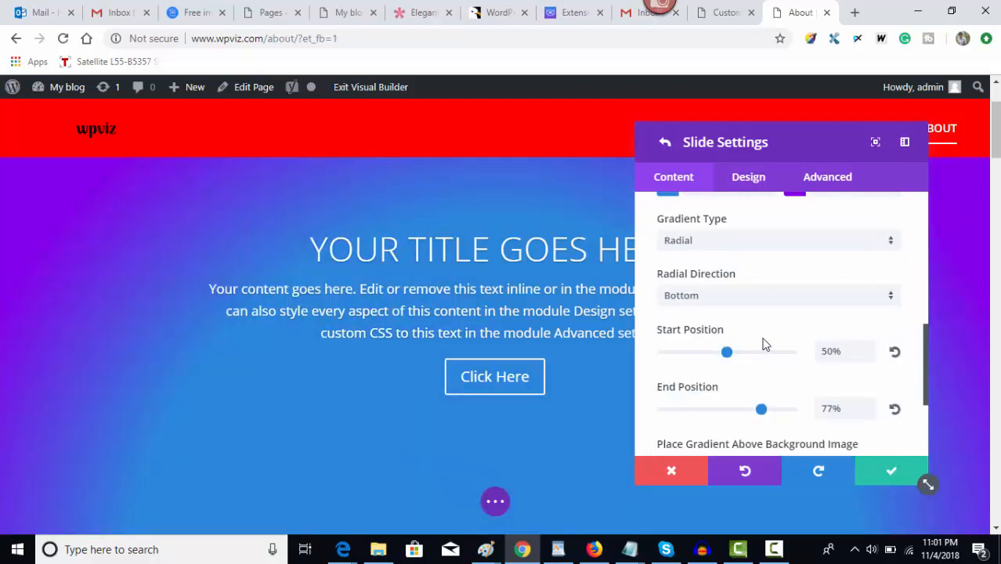
Set the radial gradient's start position to 20% and, after trying 48% and 22%, its end position to 47%
left_click_drag(763, 413, 727, 416)
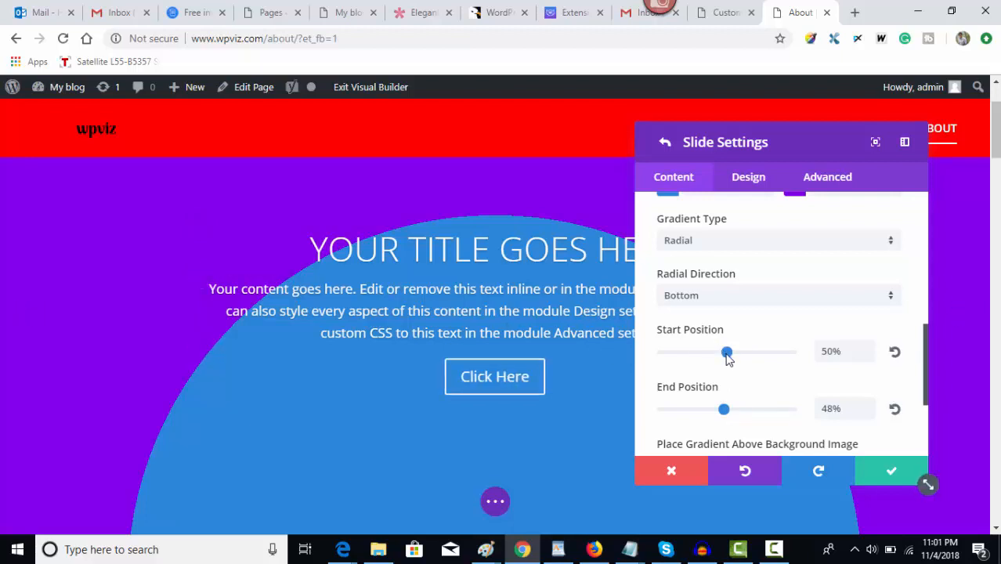
left_click_drag(727, 353, 689, 358)
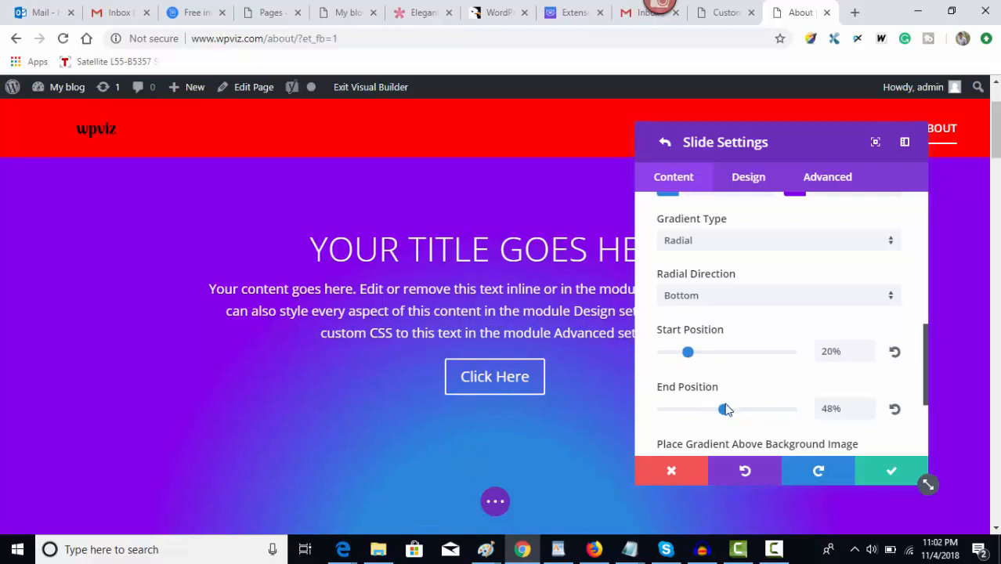
left_click_drag(727, 416, 691, 409)
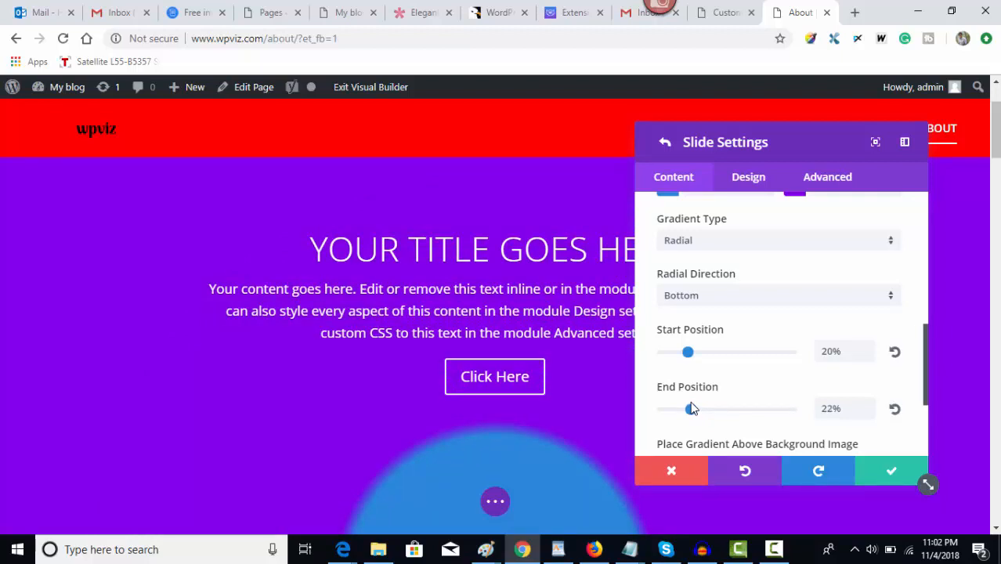
left_click_drag(690, 409, 722, 408)
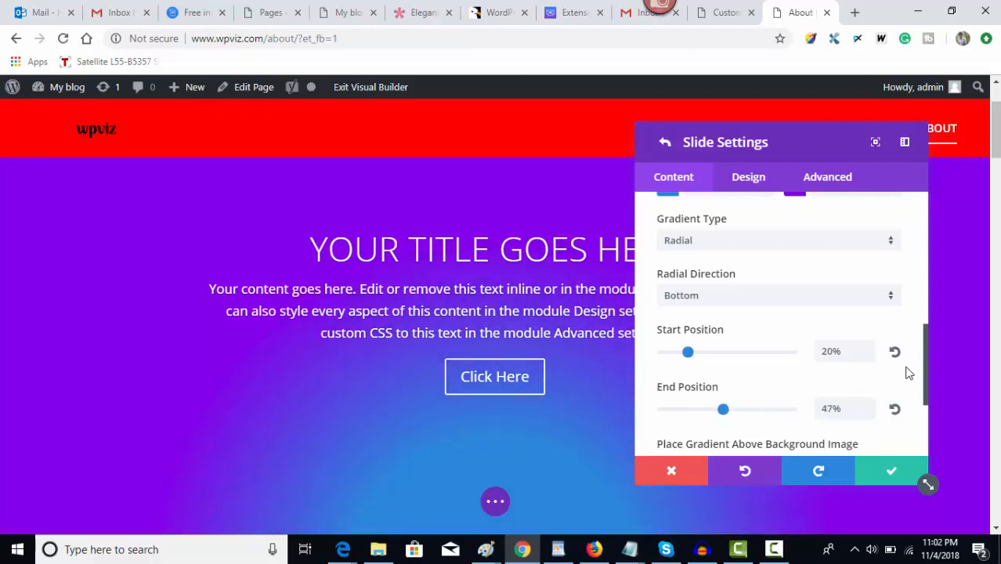
Use the headphones and phone photo 11-1.jpg from the media library as the slide's background image, and save the slide and slider settings
left_click_drag(927, 352, 928, 325)
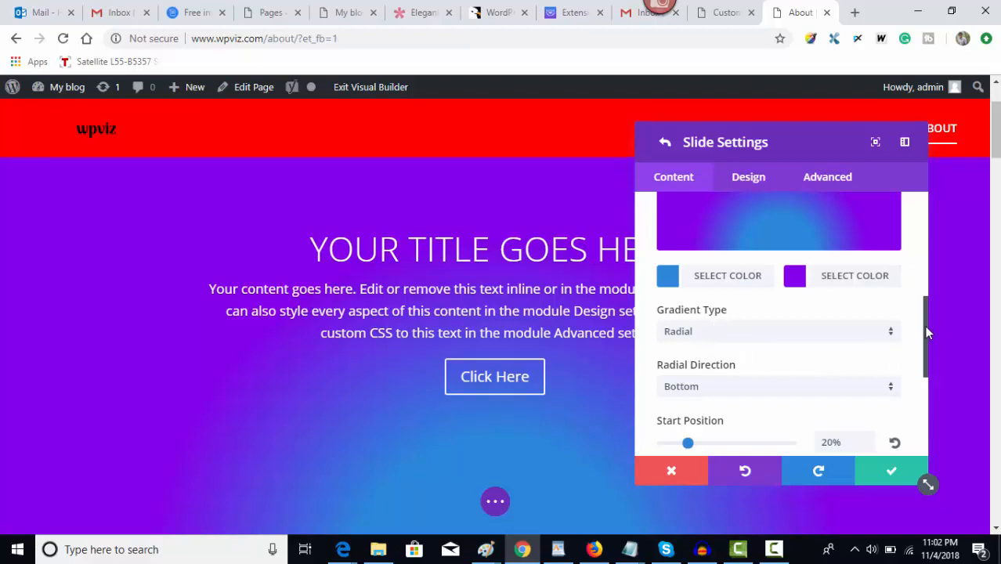
left_click_drag(926, 340, 927, 350)
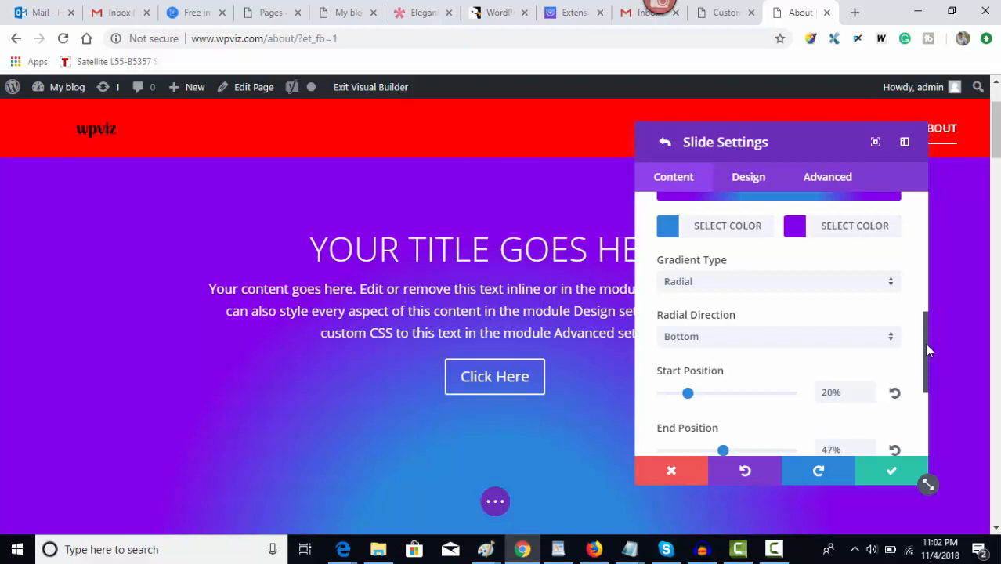
mouse_move(926, 343)
left_mouse_down()
mouse_move(930, 393)
mouse_move(933, 353)
left_mouse_up()
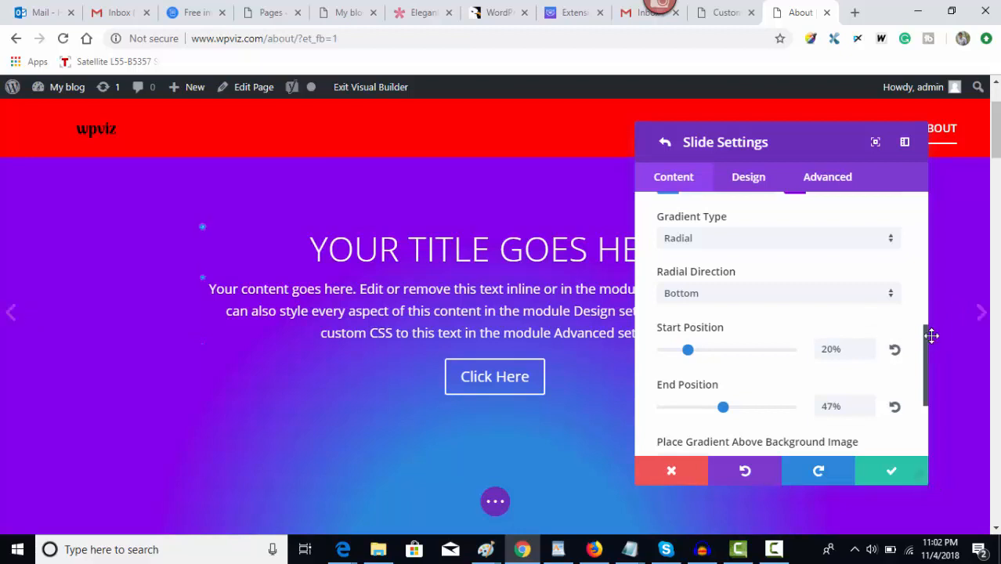
scroll(925, 324, "up", 1)
left_click_drag(923, 316, 918, 226)
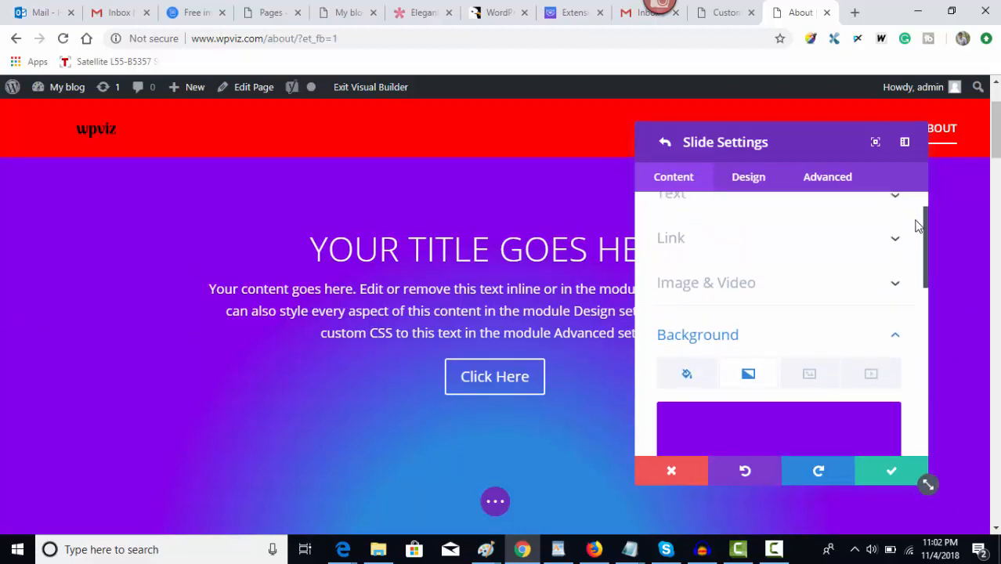
left_click(811, 377)
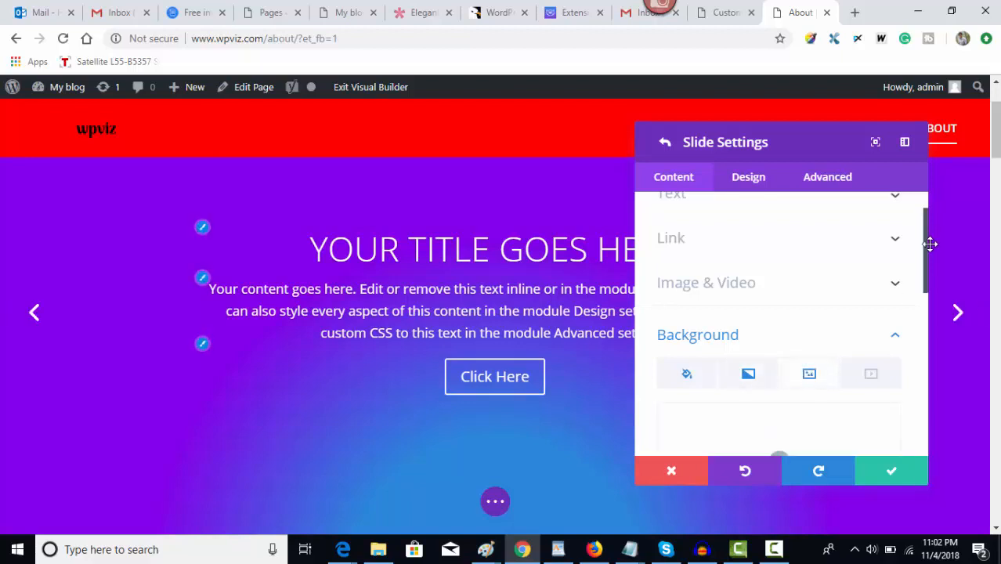
left_click_drag(927, 248, 927, 299)
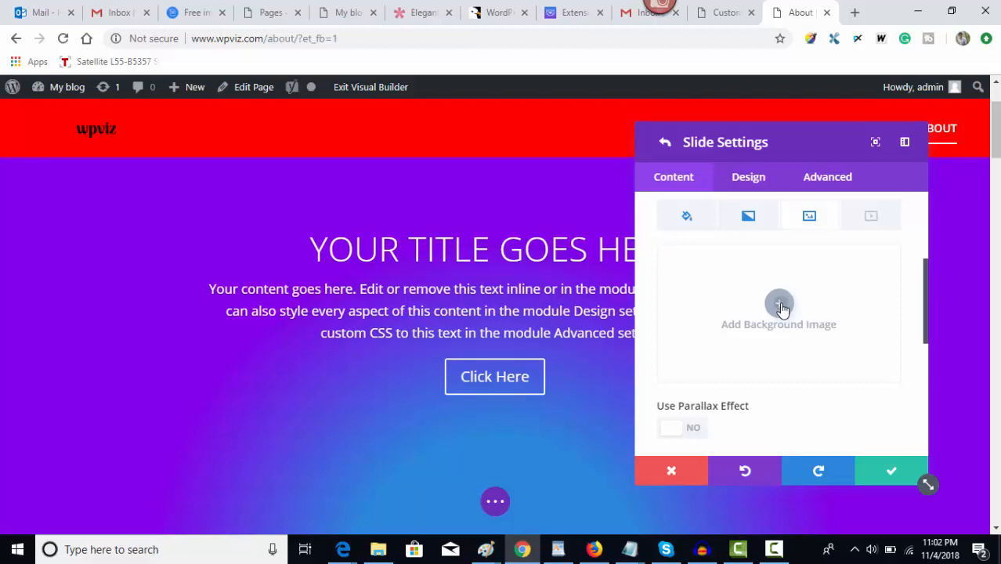
left_click(780, 305)
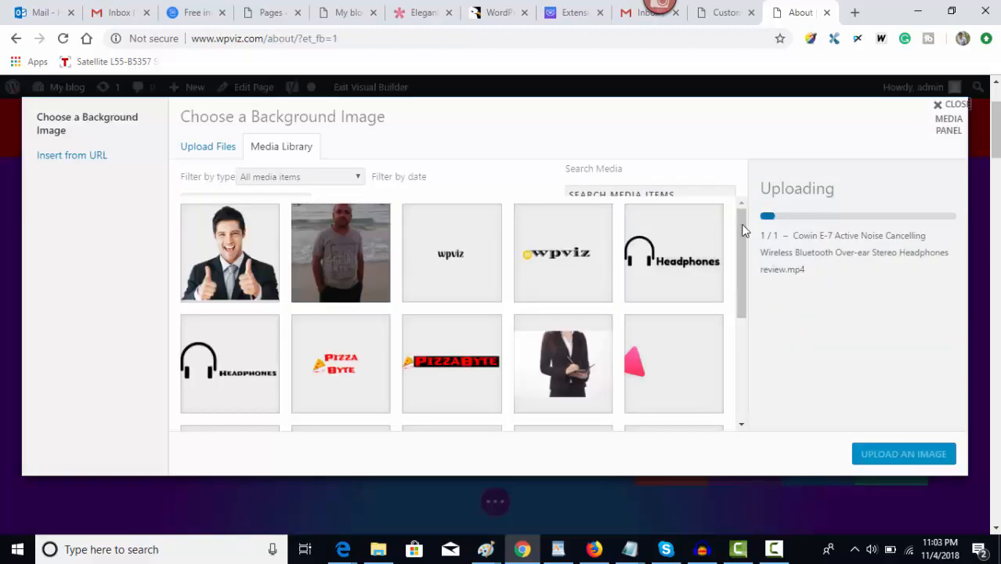
left_click_drag(741, 224, 744, 365)
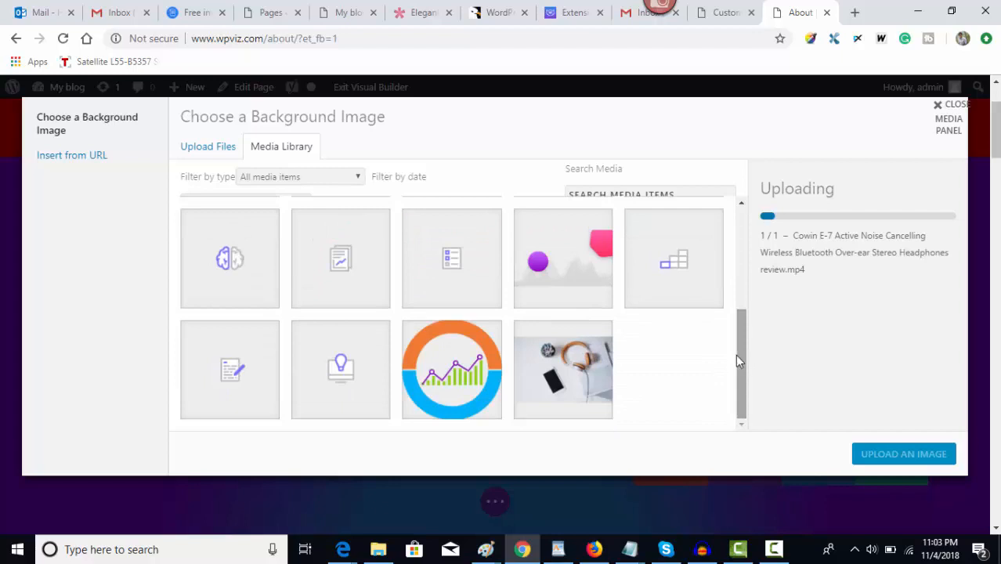
left_click(553, 381)
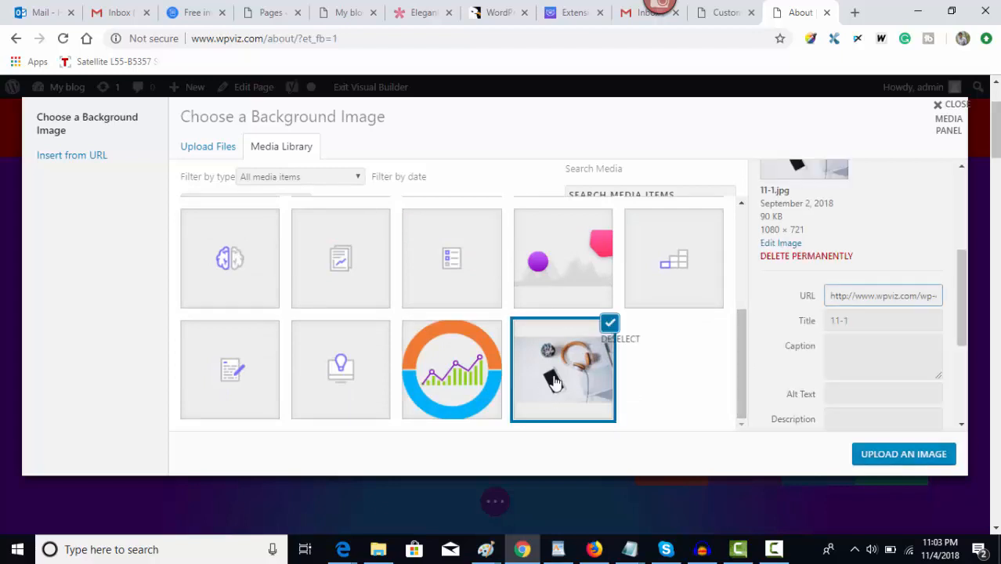
left_click(901, 468)
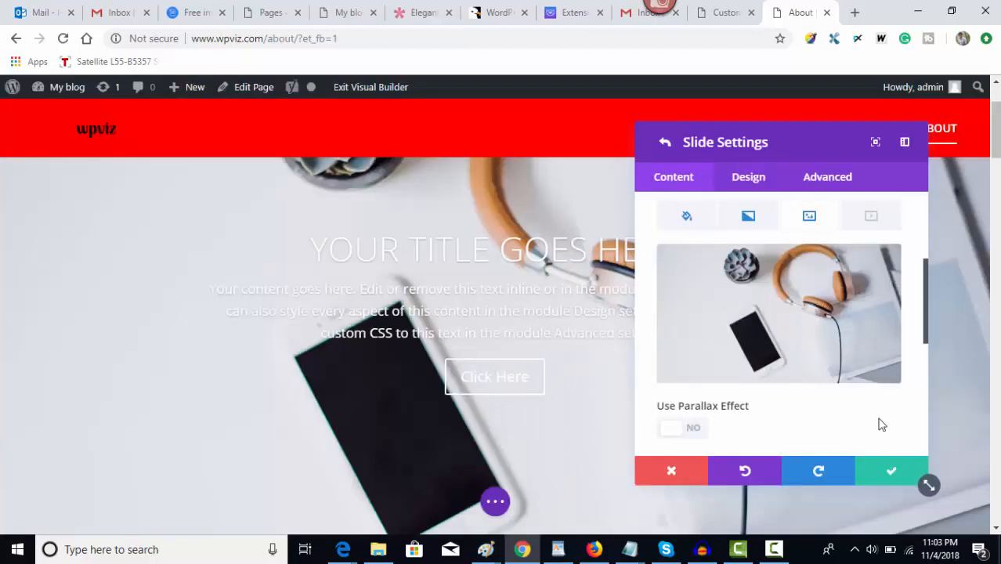
left_click(891, 475)
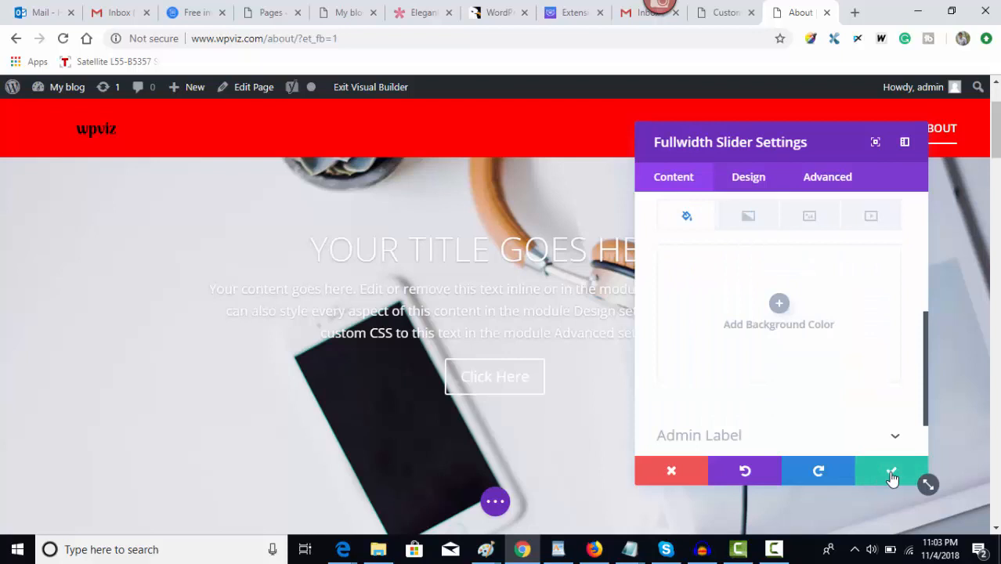
left_click(891, 474)
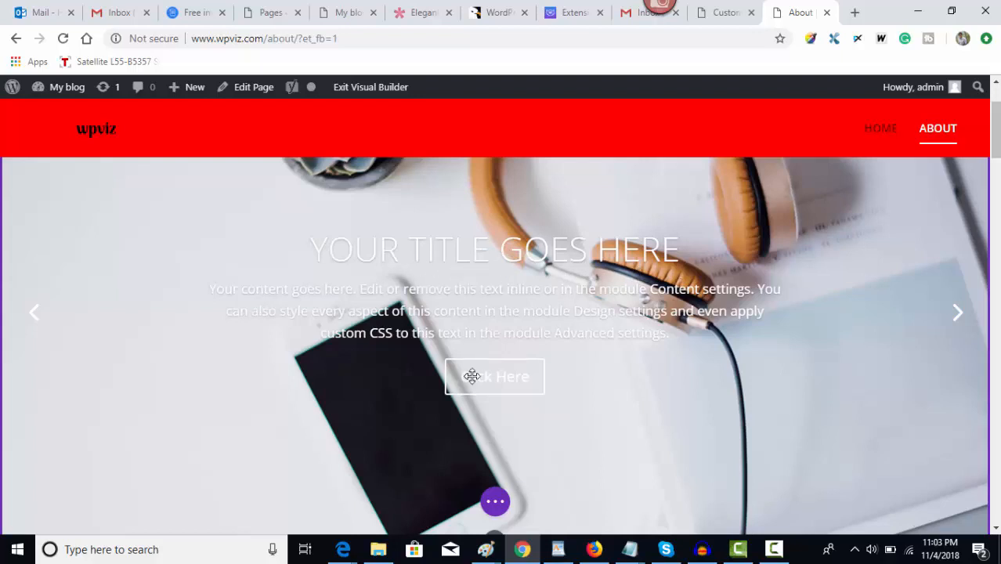
Set the text color to Dark in the design settings of the slider's first slide
left_click(499, 245)
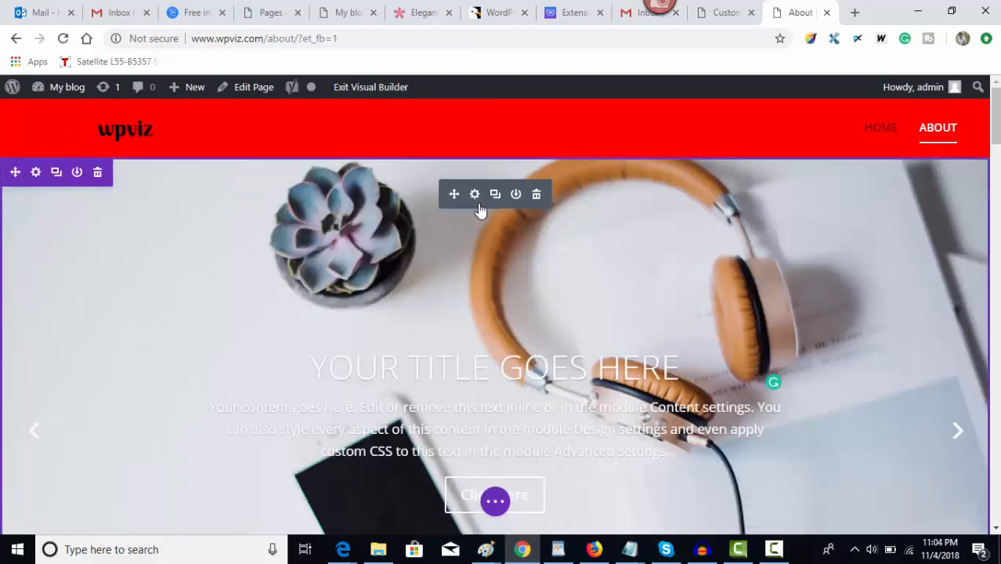
left_click(474, 195)
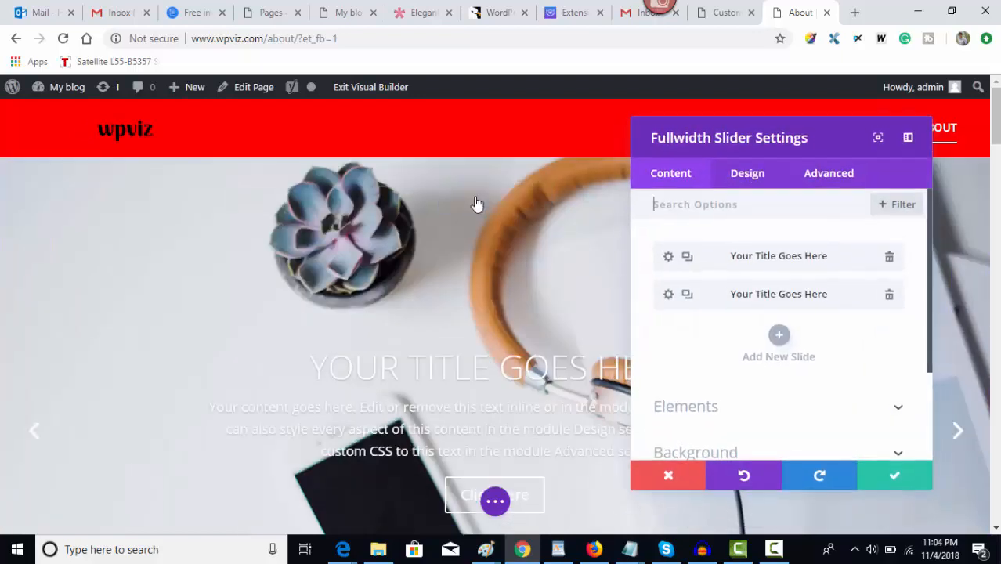
left_click(670, 259)
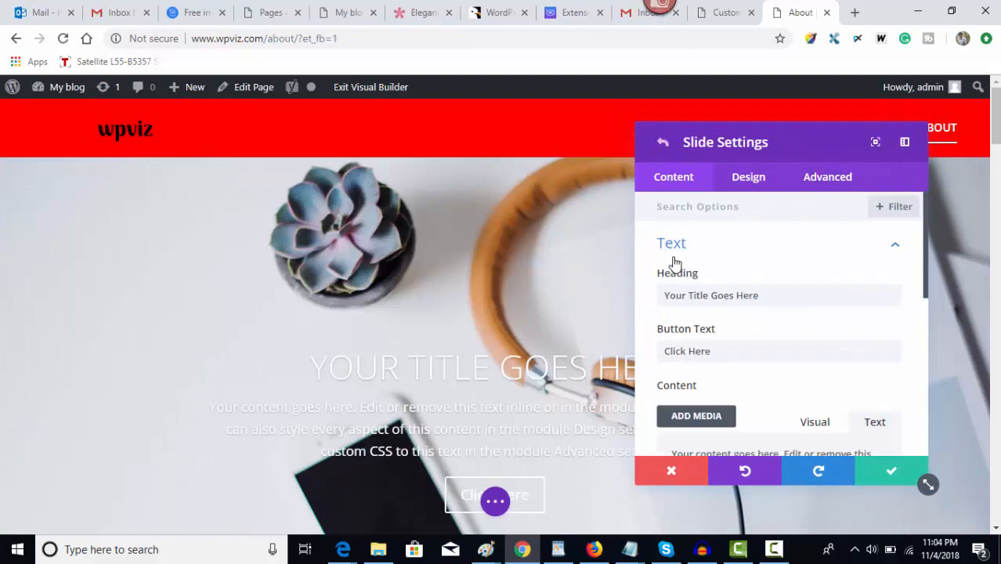
left_click(749, 178)
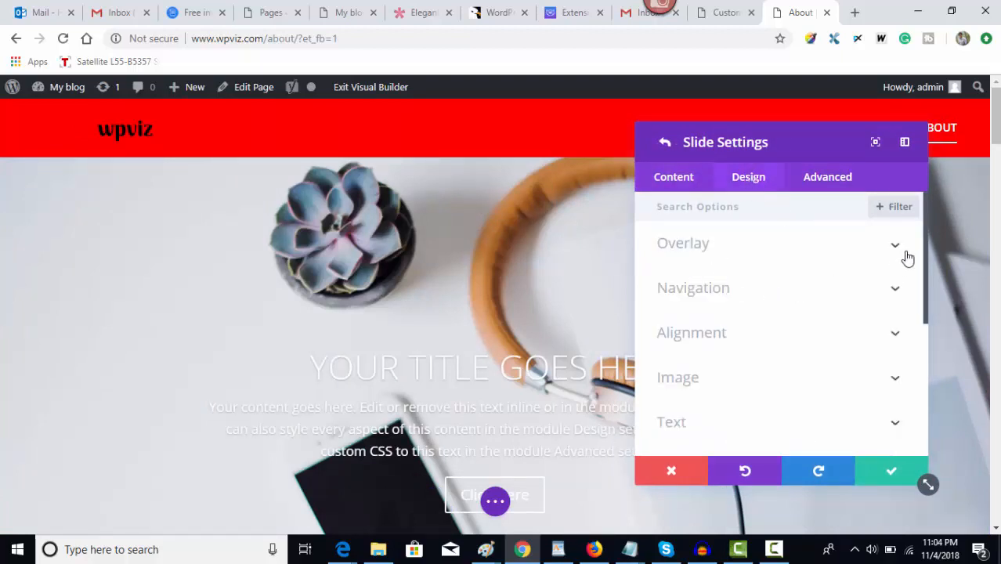
left_click_drag(925, 249, 927, 315)
left_click(728, 292)
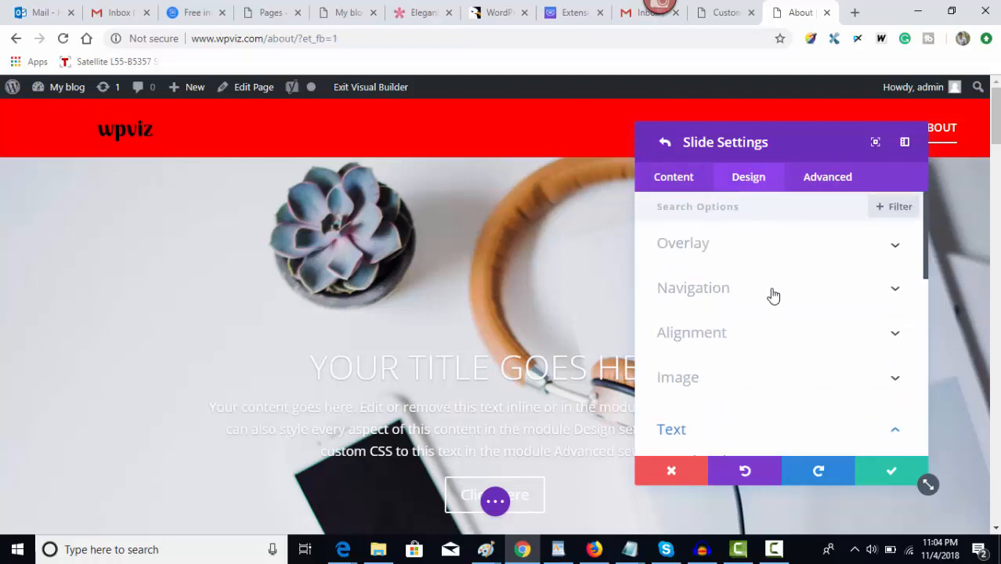
left_click_drag(926, 262, 925, 332)
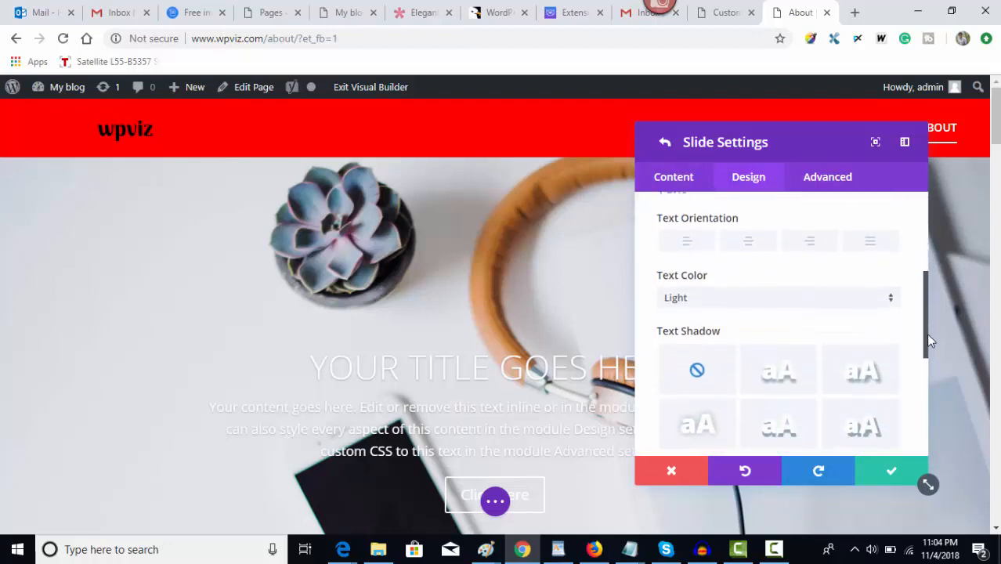
left_click(736, 297)
left_click(708, 340)
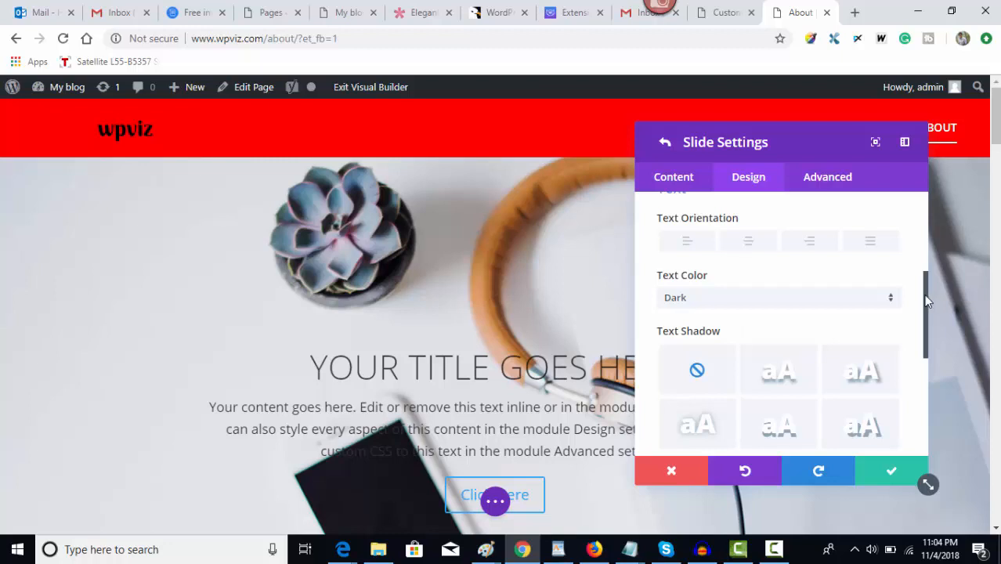
Look through the slide's remaining design options, and save the slide and slider settings
left_click_drag(928, 297, 921, 366)
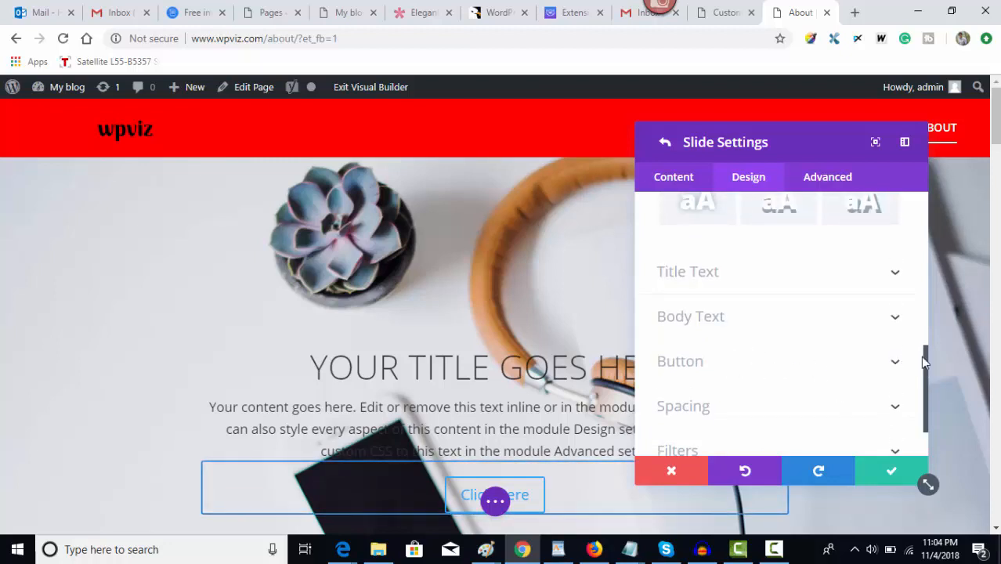
left_click_drag(927, 362, 926, 402)
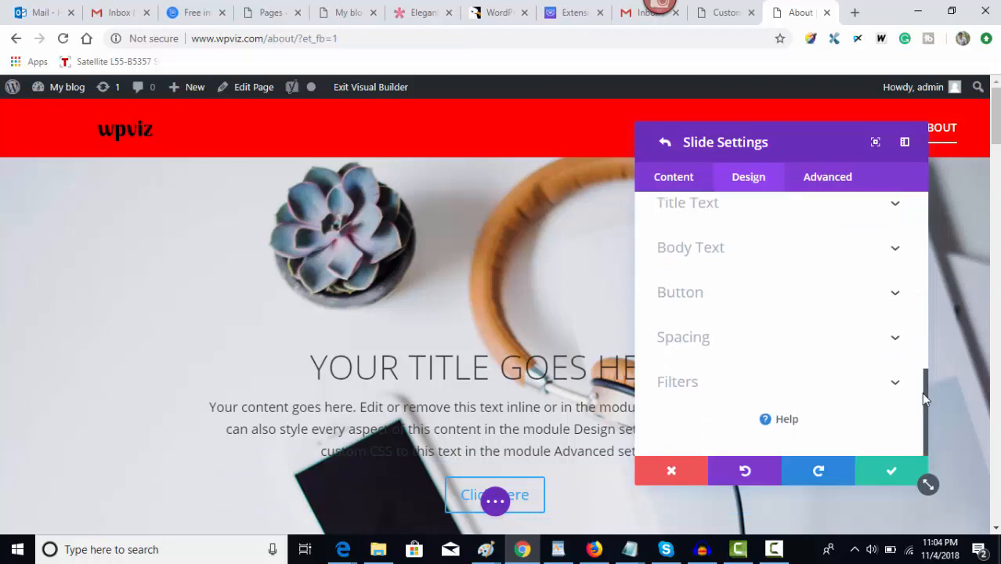
left_click(892, 478)
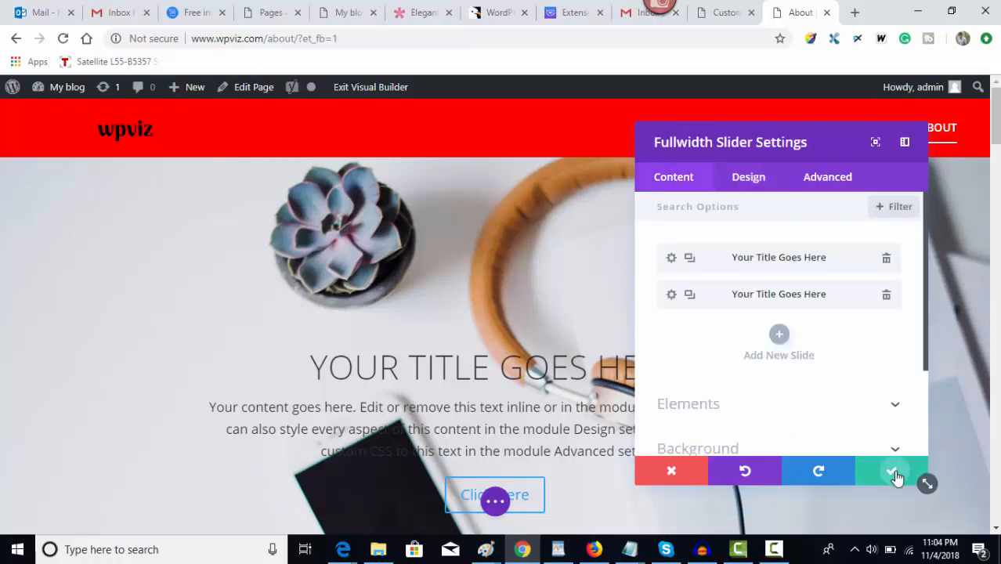
left_click(893, 473)
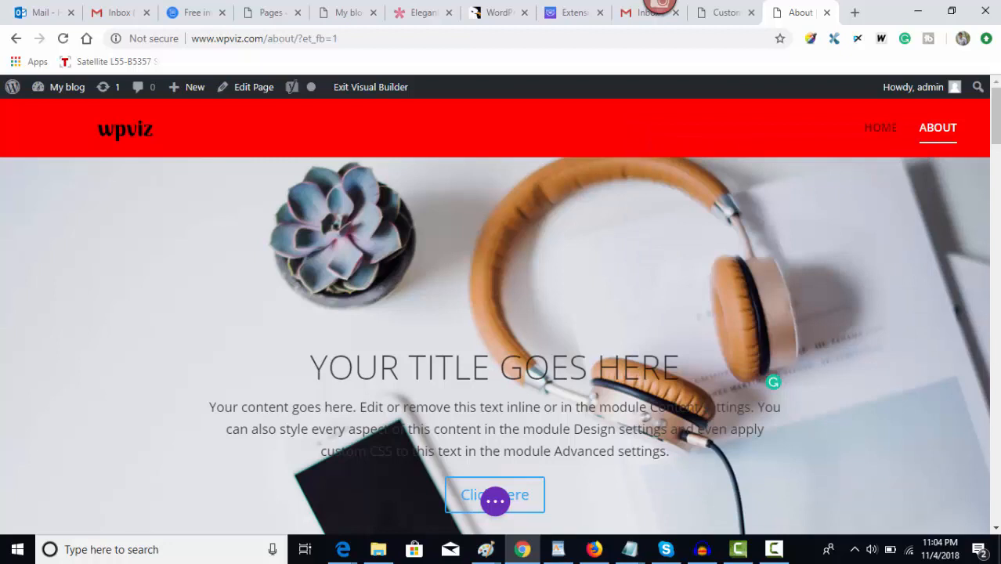
Open the background video options in the first slide's content settings
left_click_drag(998, 104, 997, 104)
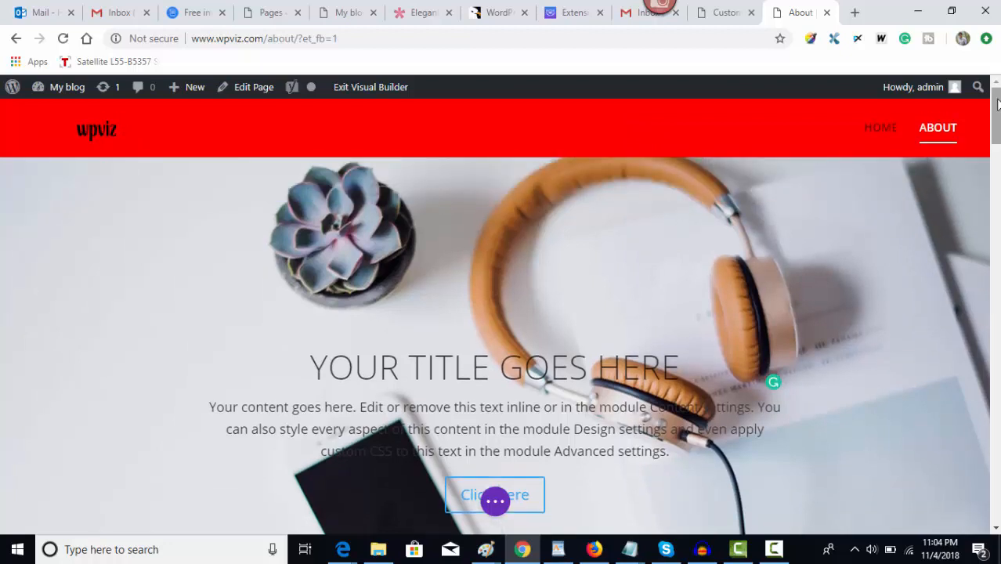
mouse_move(668, 154)
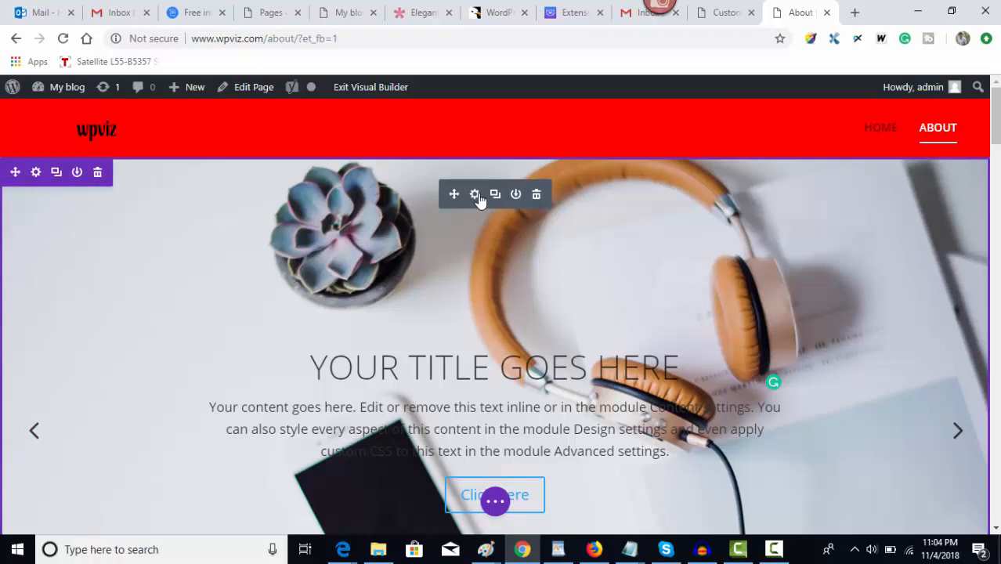
left_click(474, 195)
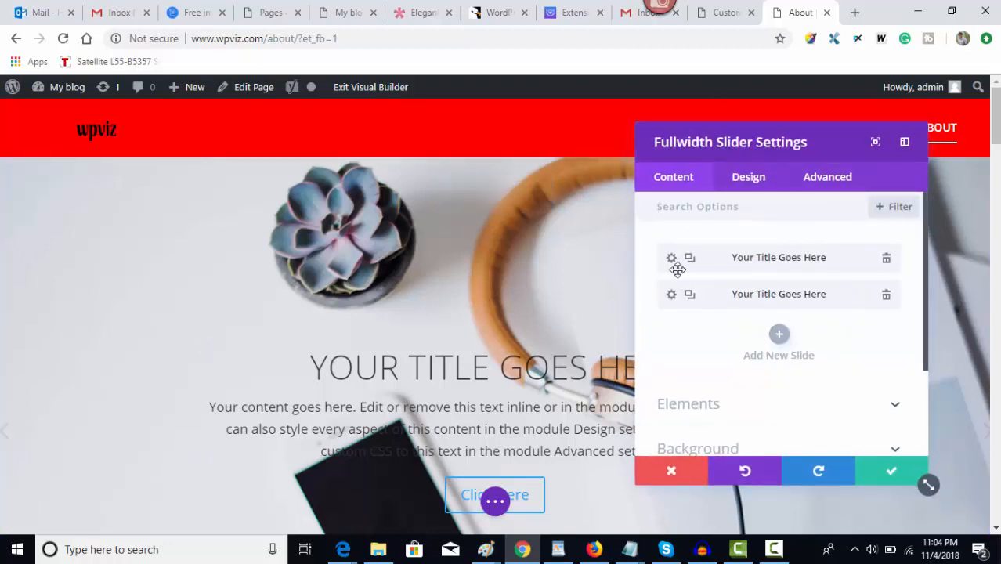
left_click(671, 258)
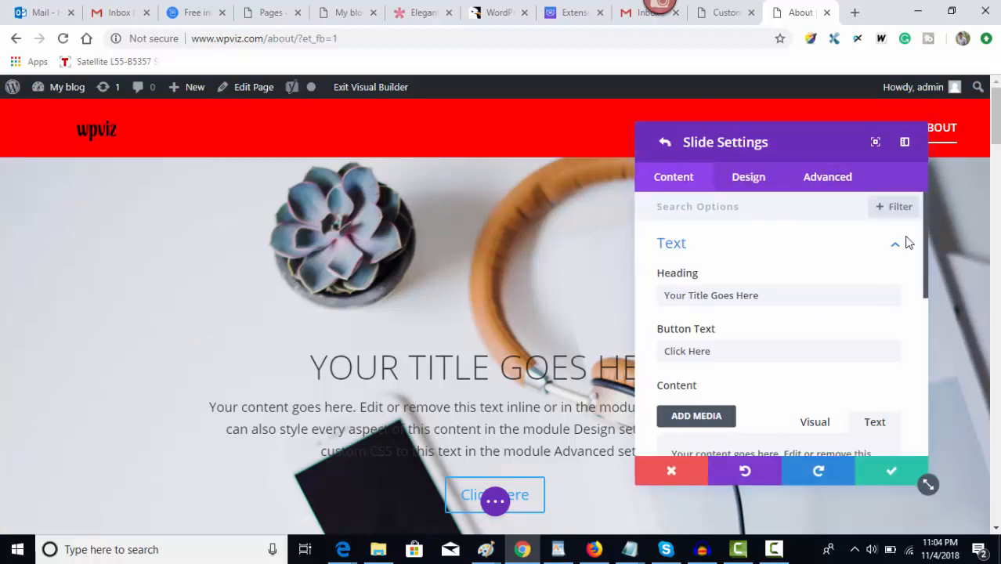
left_click_drag(924, 232, 930, 379)
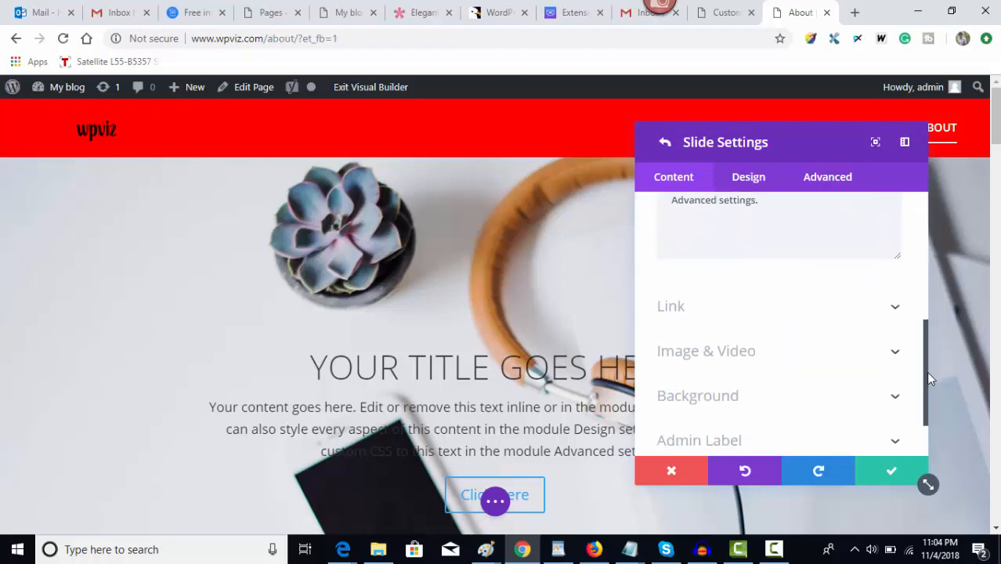
left_click(707, 352)
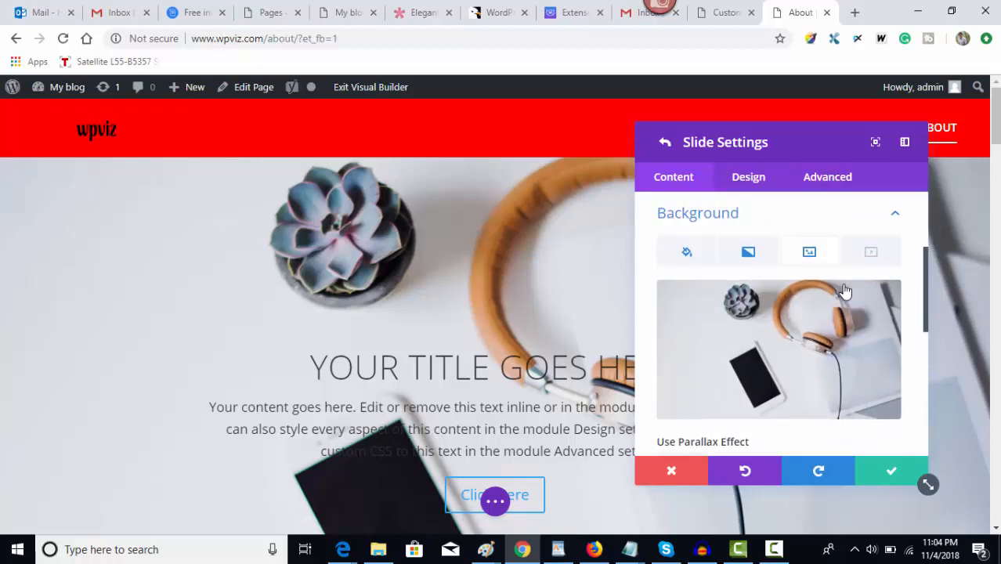
left_click(870, 252)
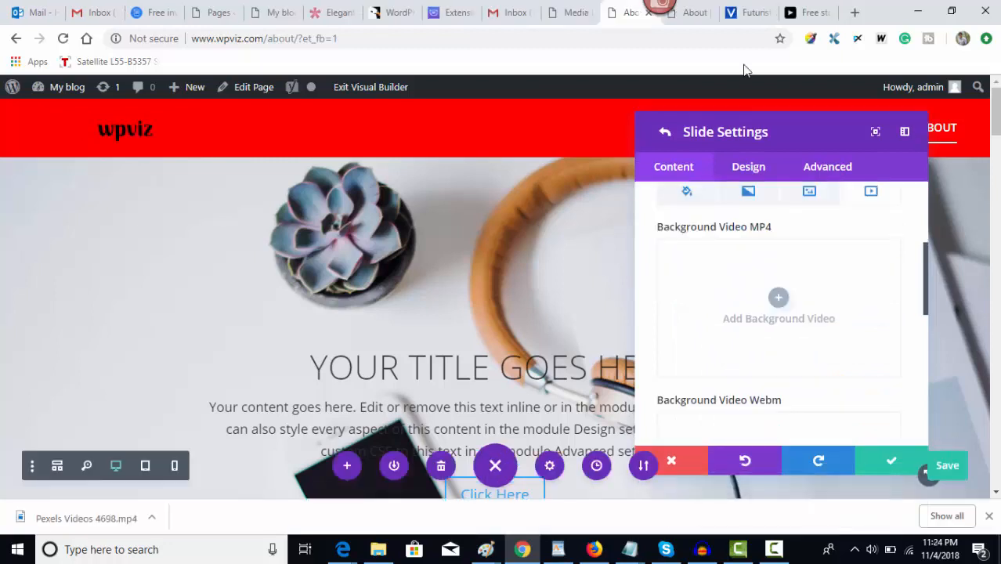
Open the MP4 background video chooser and check its media library and file upload views
left_click(778, 302)
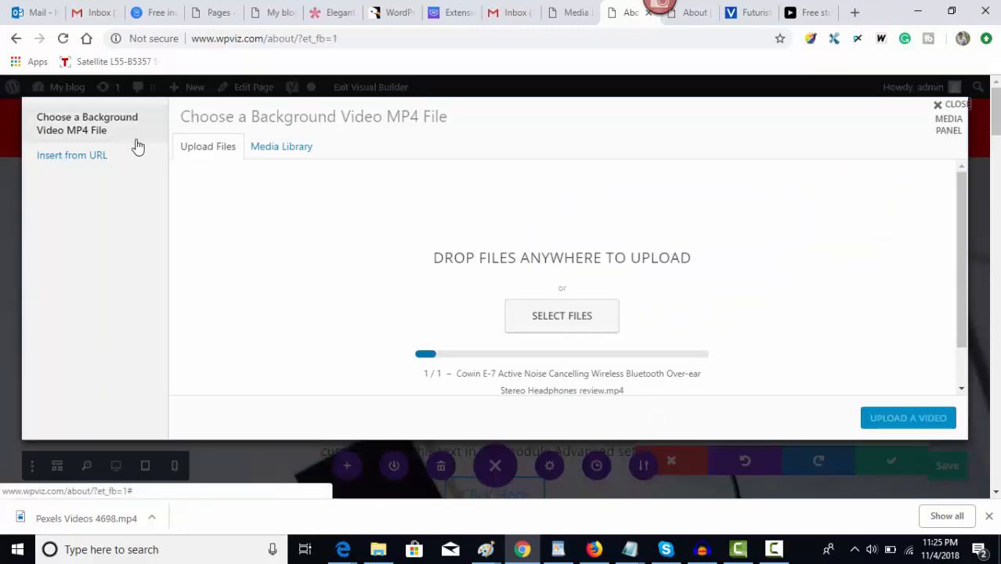
left_click(274, 150)
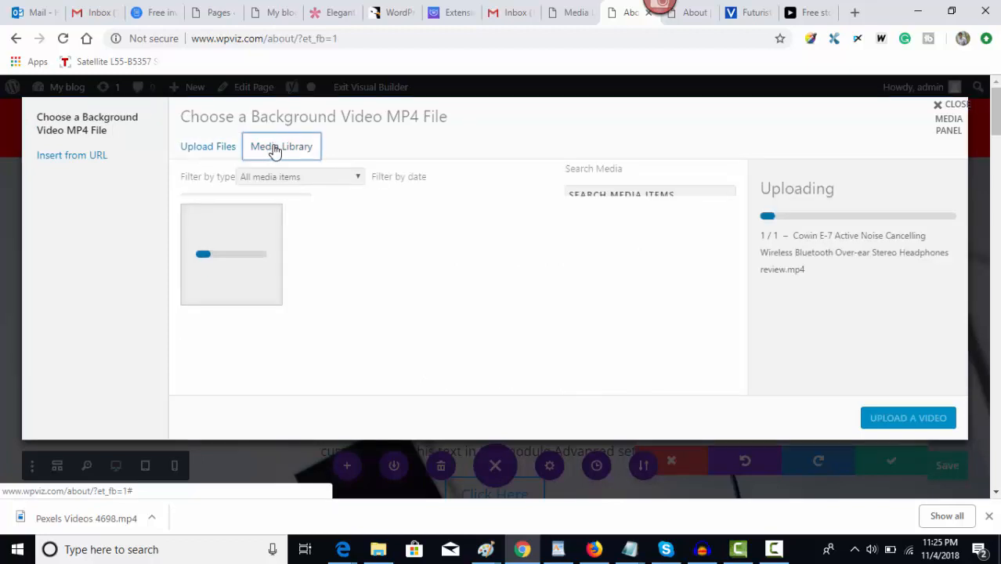
left_click(209, 149)
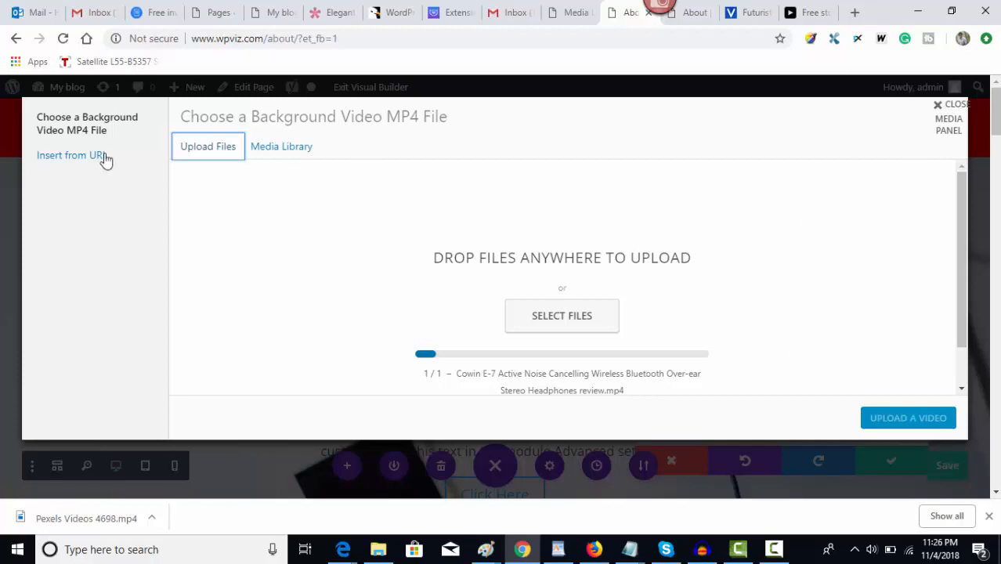
left_click(277, 148)
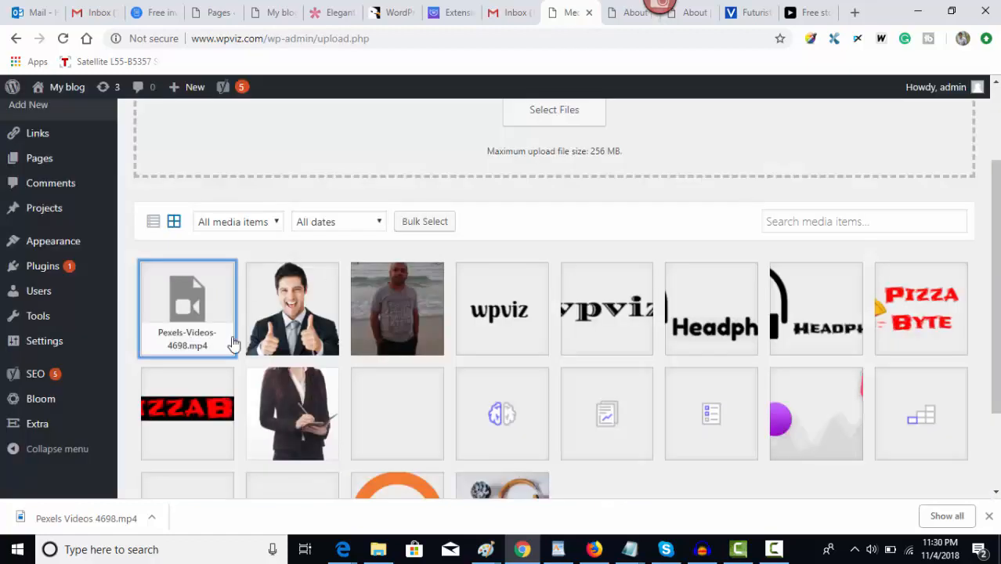
Copy the file URL of Pexels-Videos-4698.mp4 from its attachment details in the WordPress media library
left_click(177, 309)
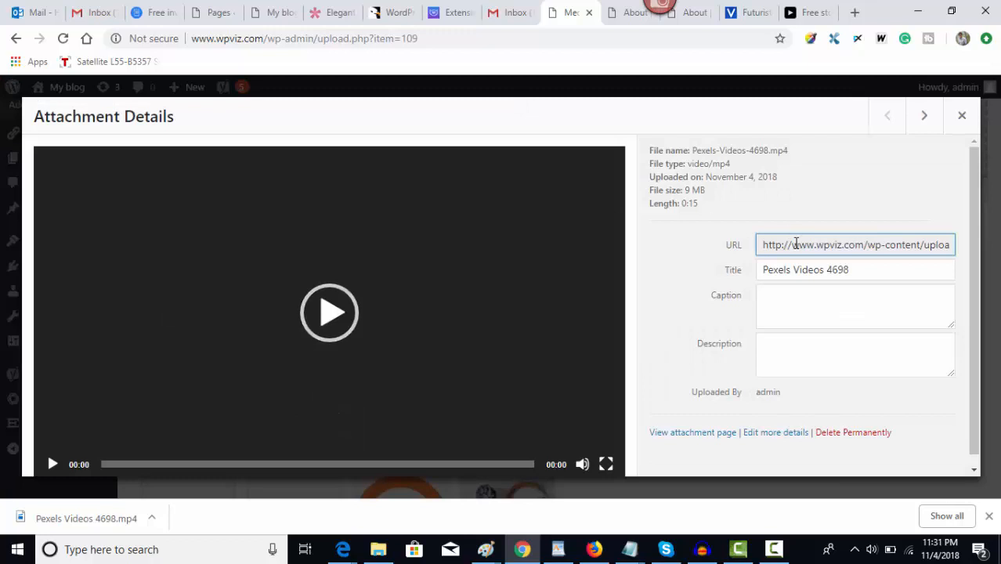
triple_click(795, 244)
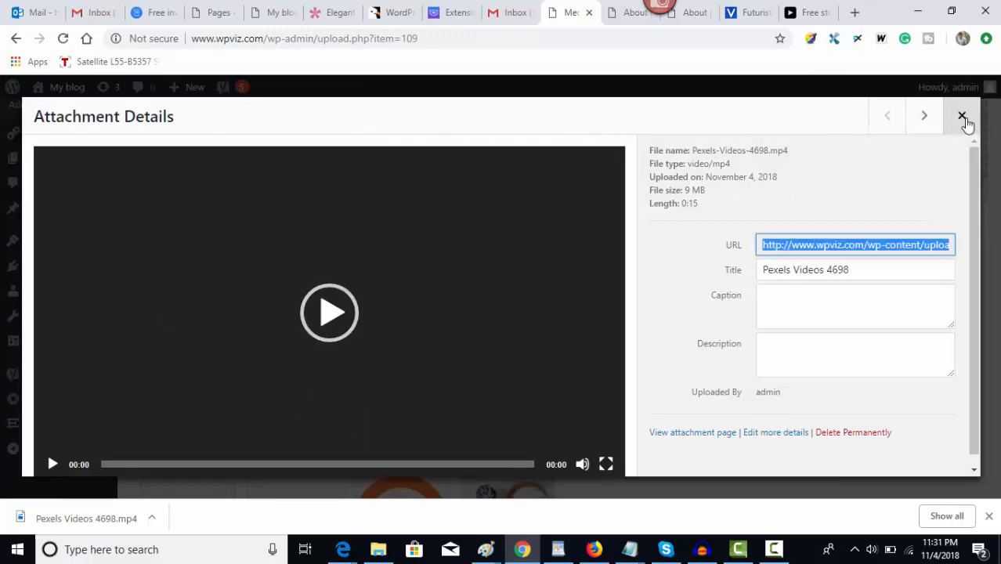
left_click(962, 117)
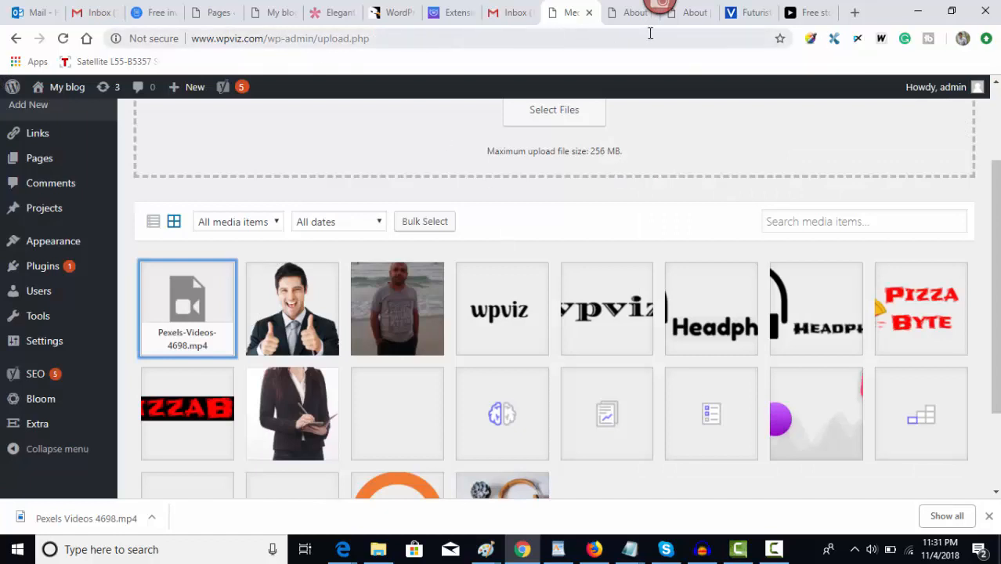
left_click(635, 13)
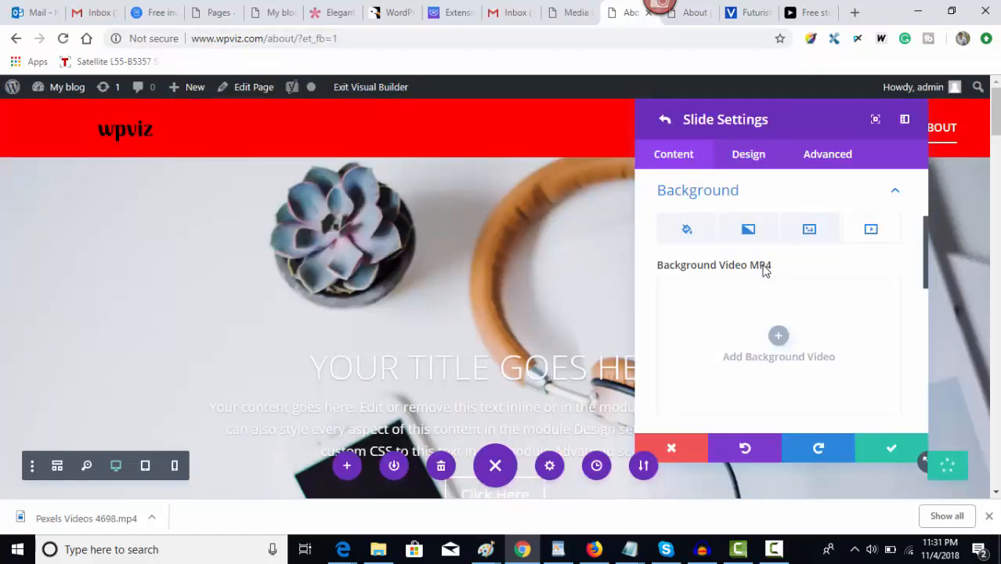
left_click(777, 336)
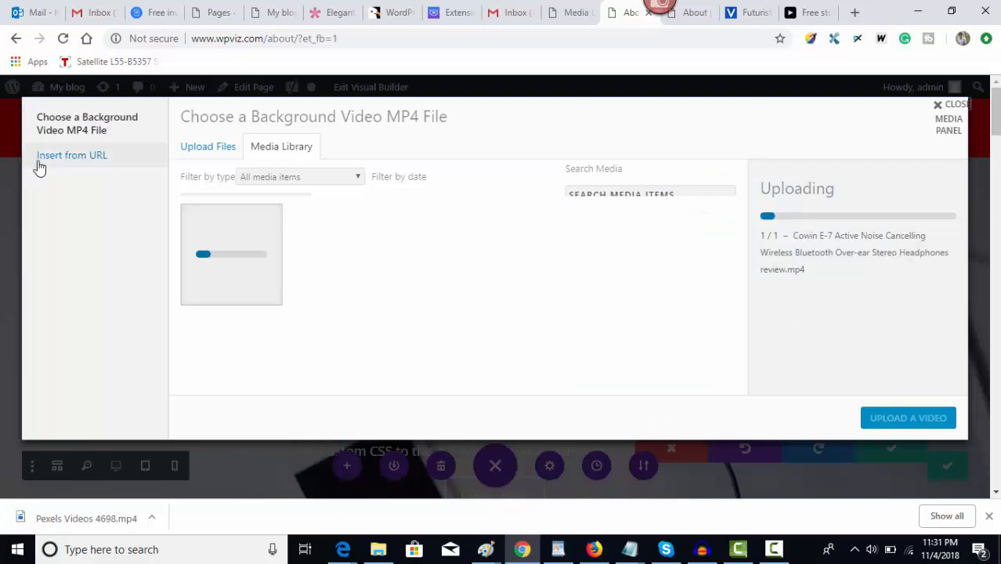
left_click(43, 161)
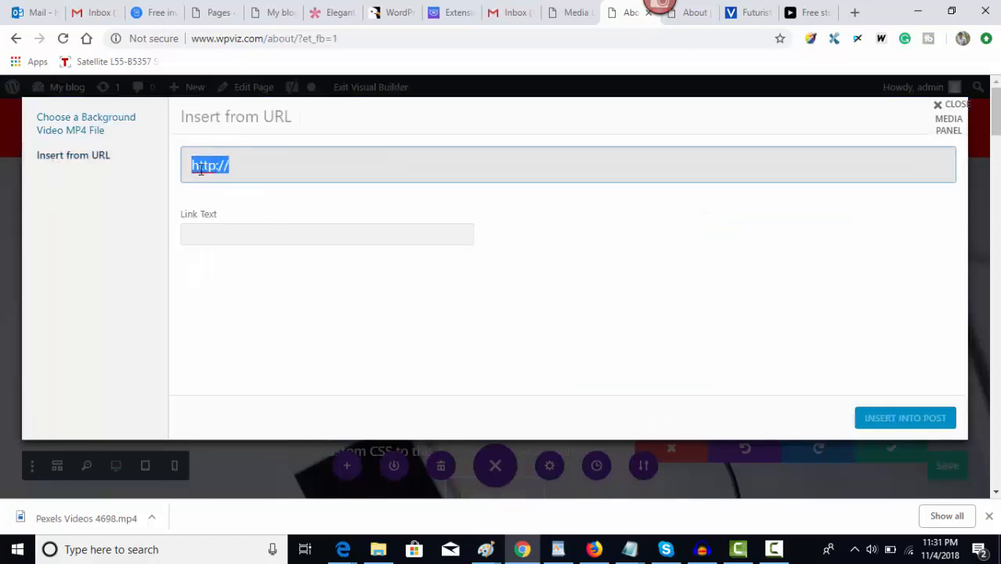
type("http://www.wpviz.com/wp-content/uploads/2018/11/Pexels-Videos-4698.mp4")
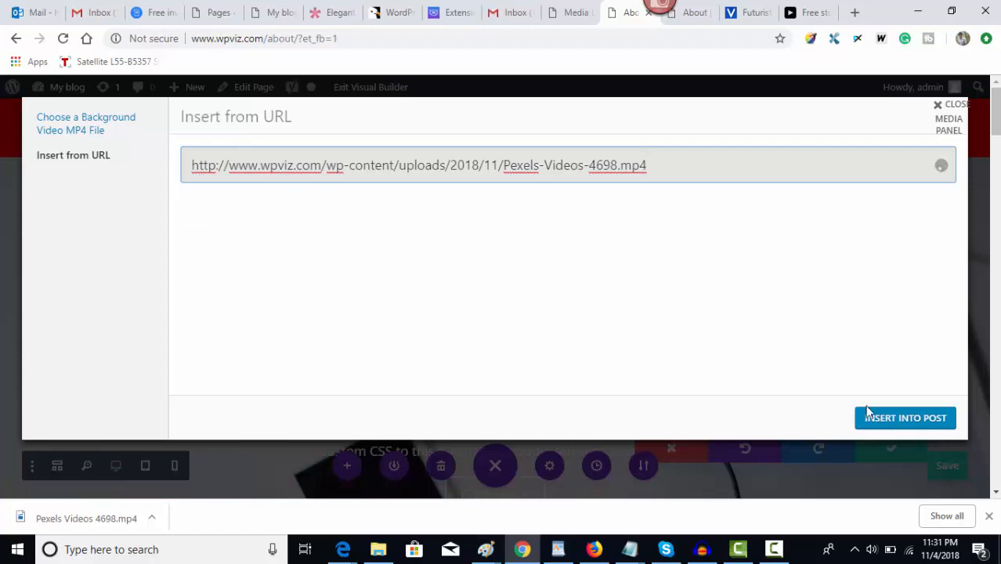
left_click(887, 419)
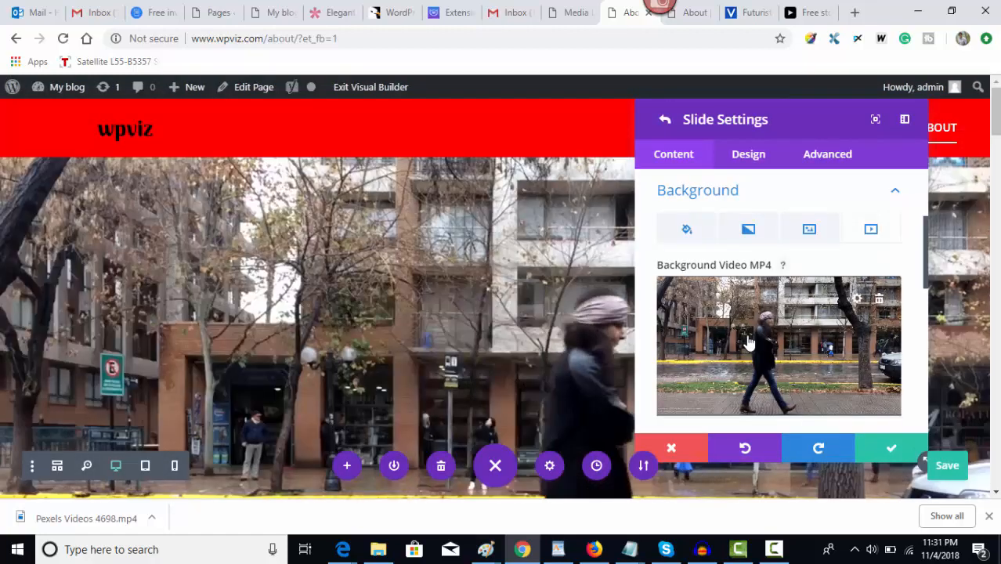
Save the slide and slider settings, and save the About page
left_click(890, 452)
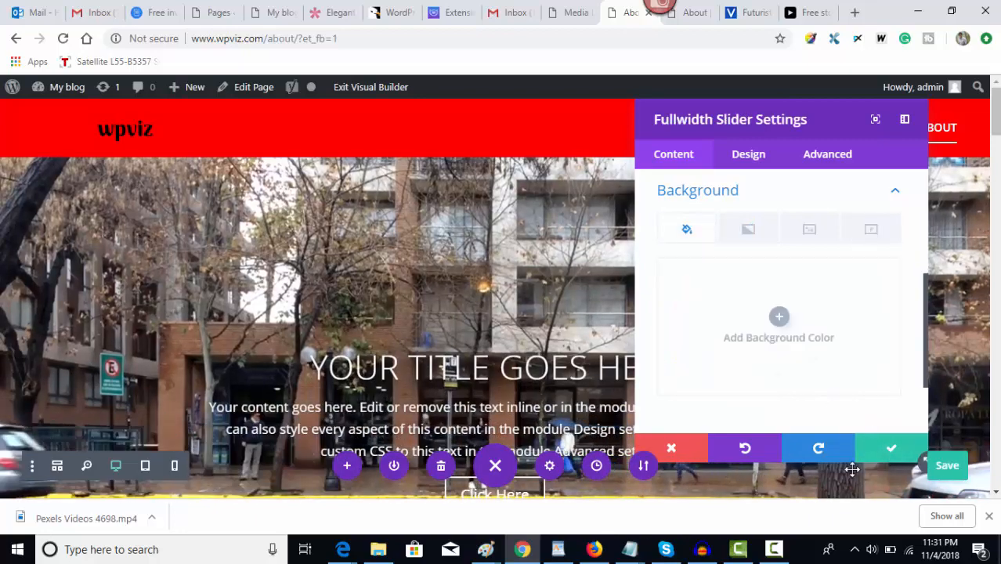
left_click(890, 452)
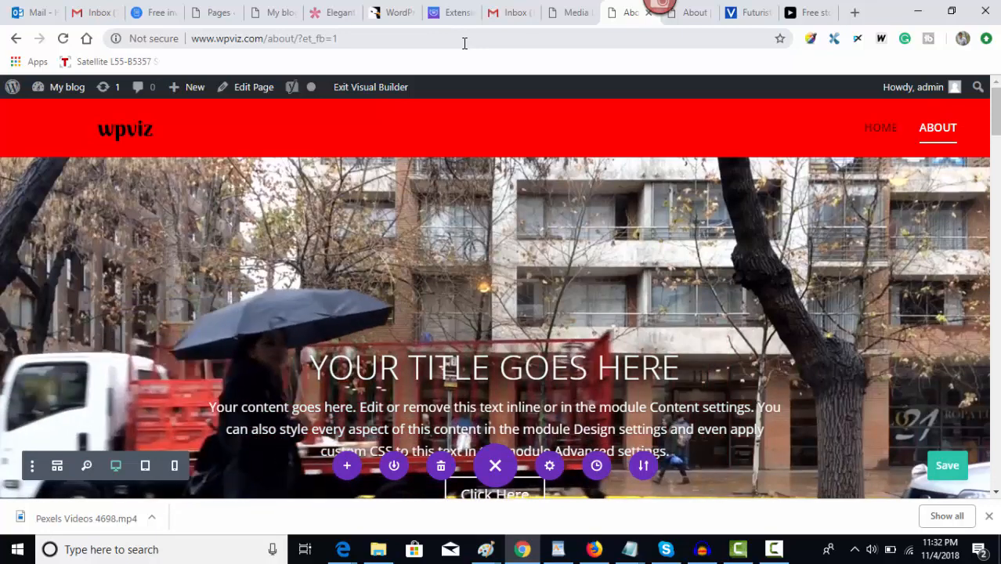
key("ctrl+s")
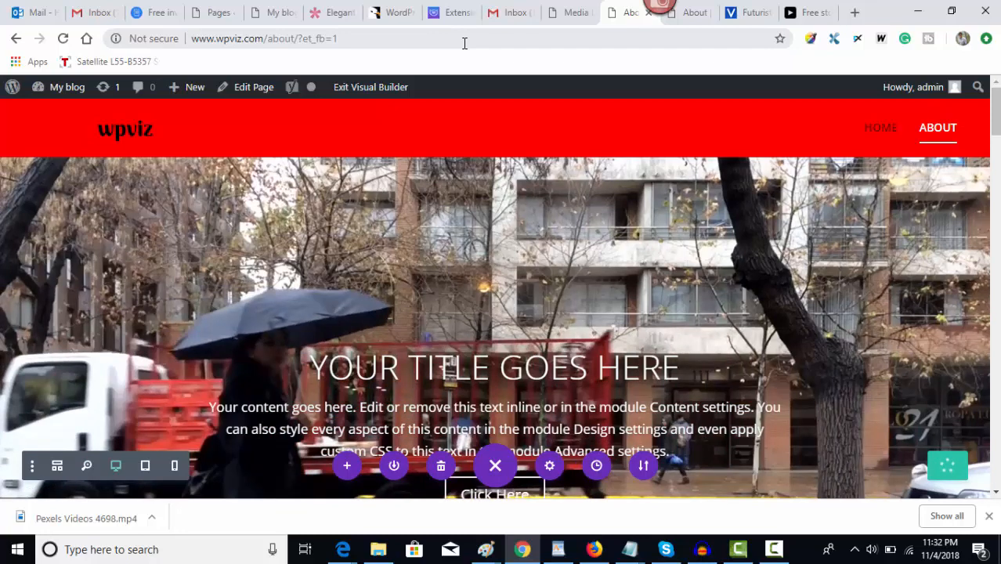